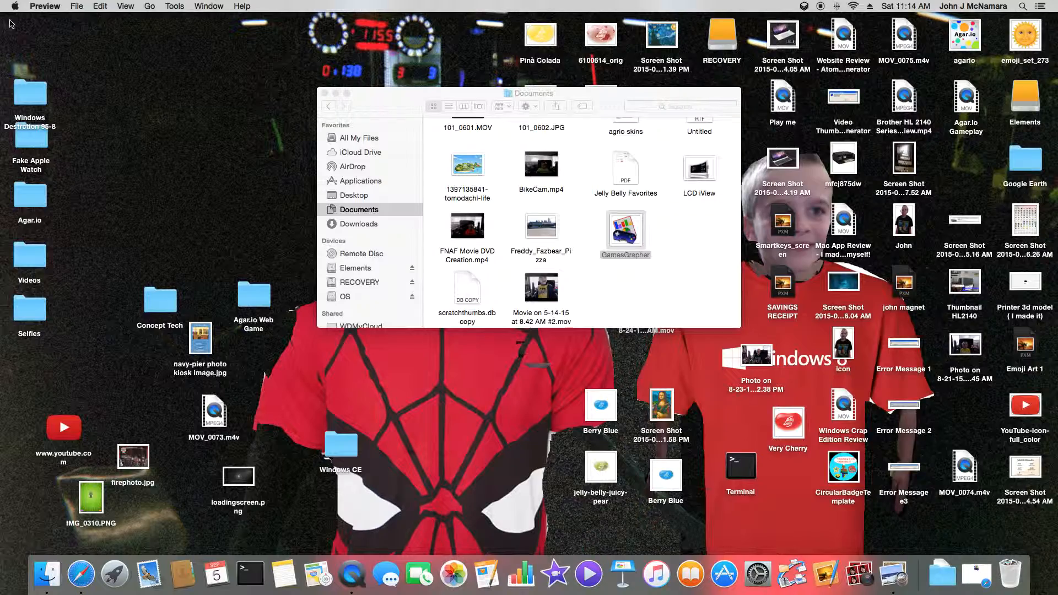
Step: Open GamesGrapher from the installed applications and enlarge its window to fill the screen
left_click(133, 582)
scroll(437, 324, "right", 5)
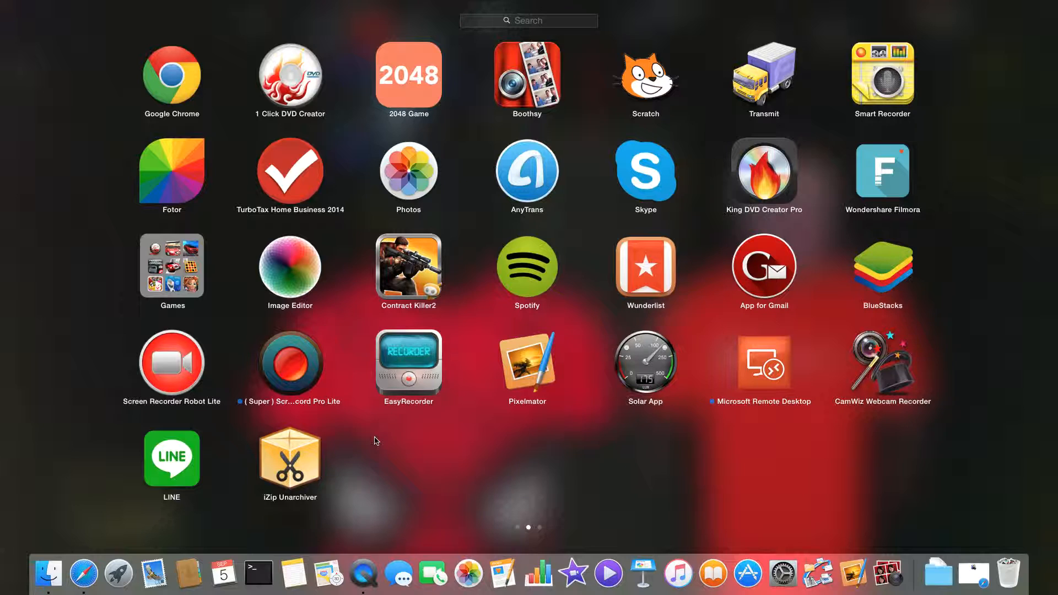
scroll(376, 441, "right", 3)
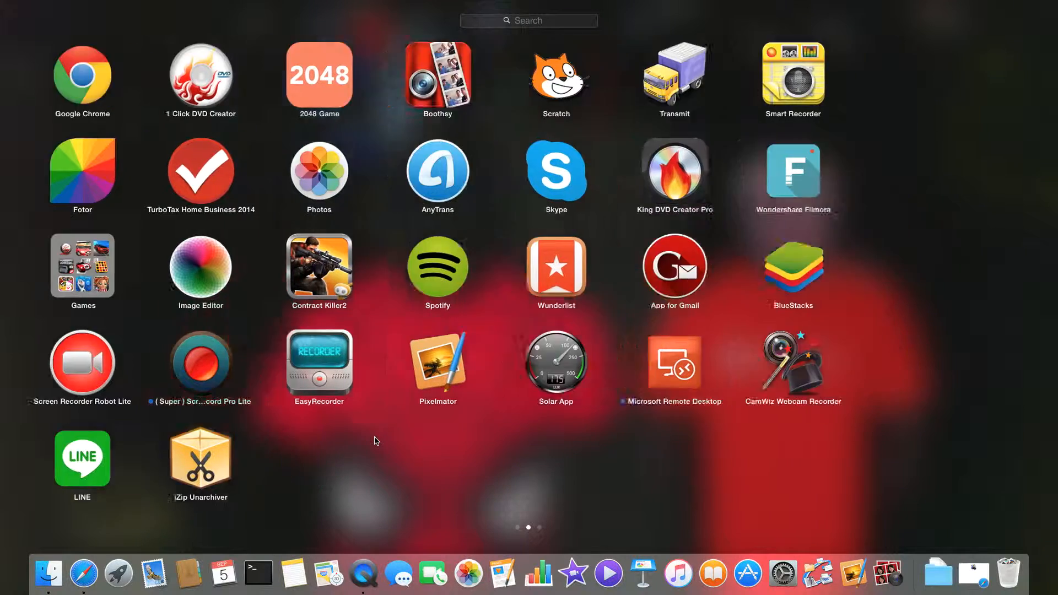
scroll(503, 148, "left", 3)
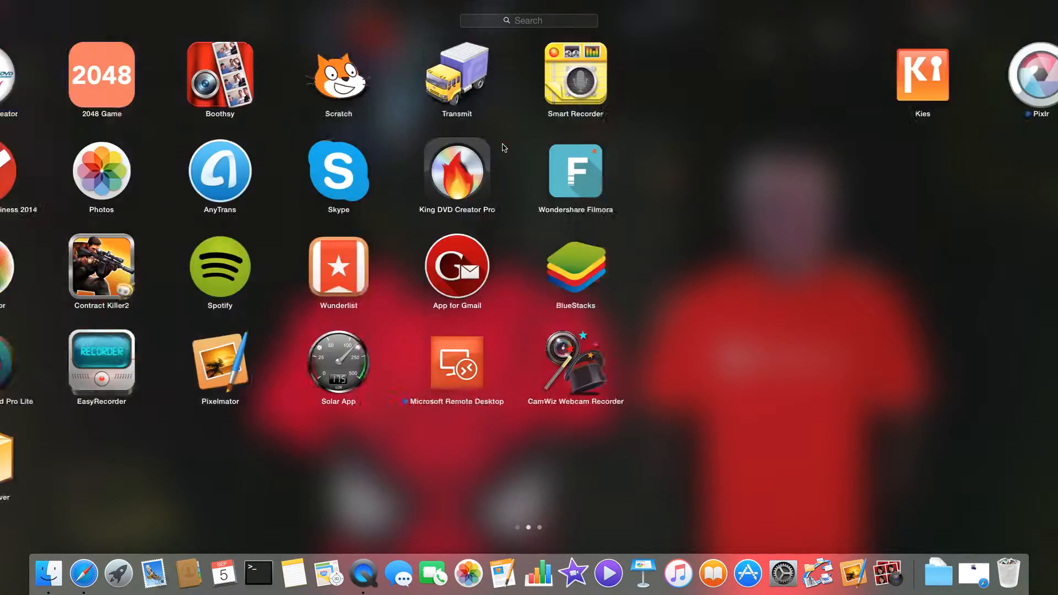
scroll(237, 386, "left", 3)
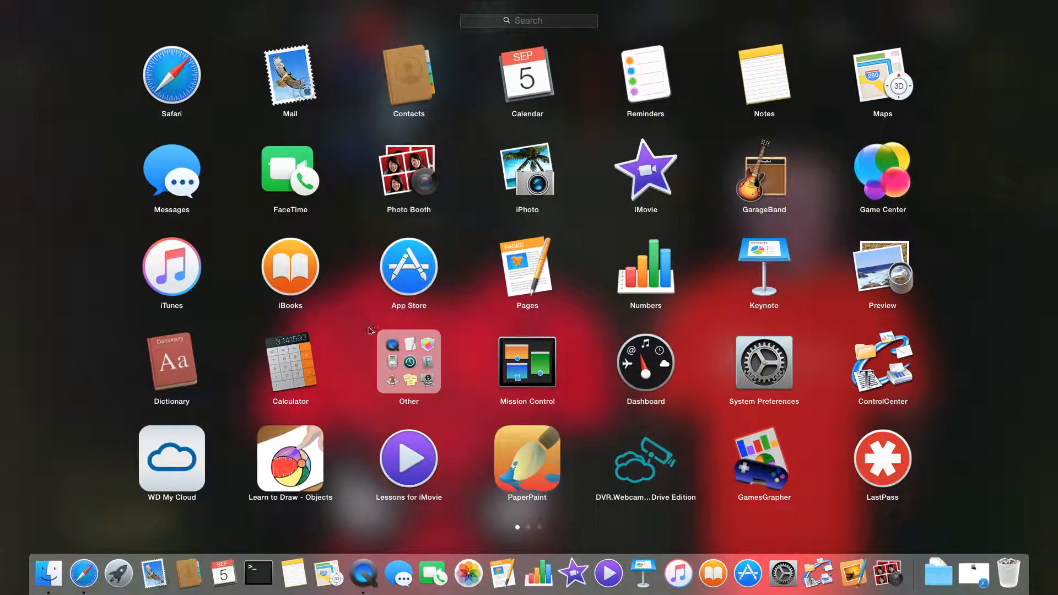
left_click(765, 463)
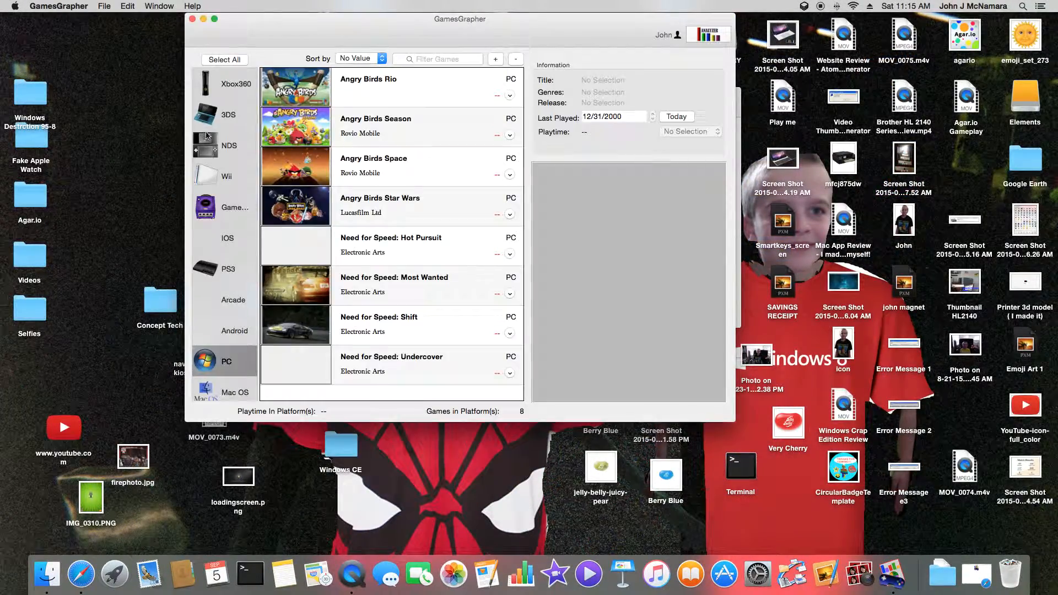
left_click(214, 19)
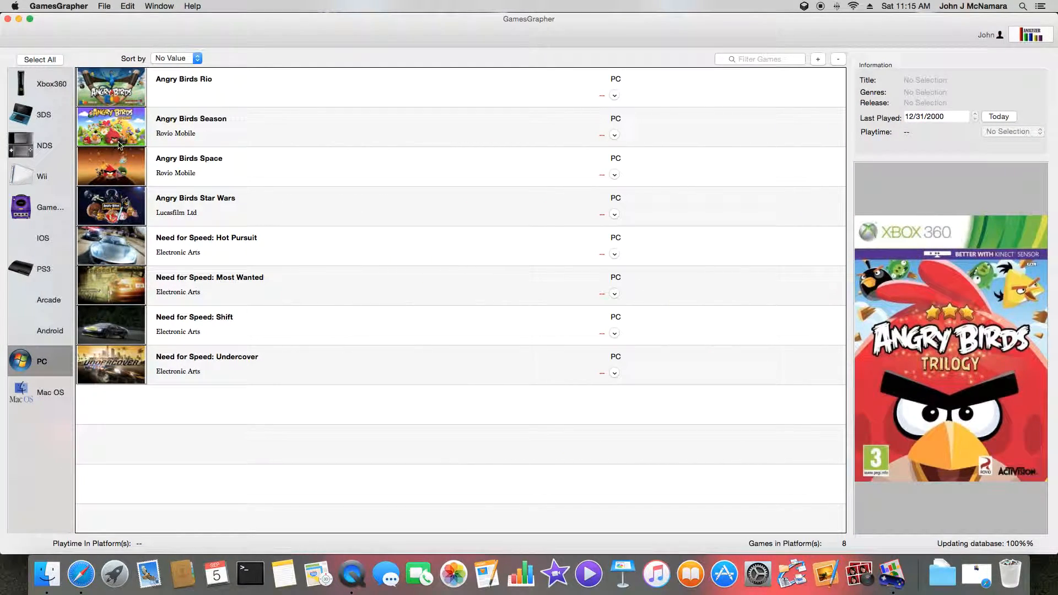
Step: Browse the game lists of the PS3, Arcade, Android and GameCube platforms
left_click(54, 267)
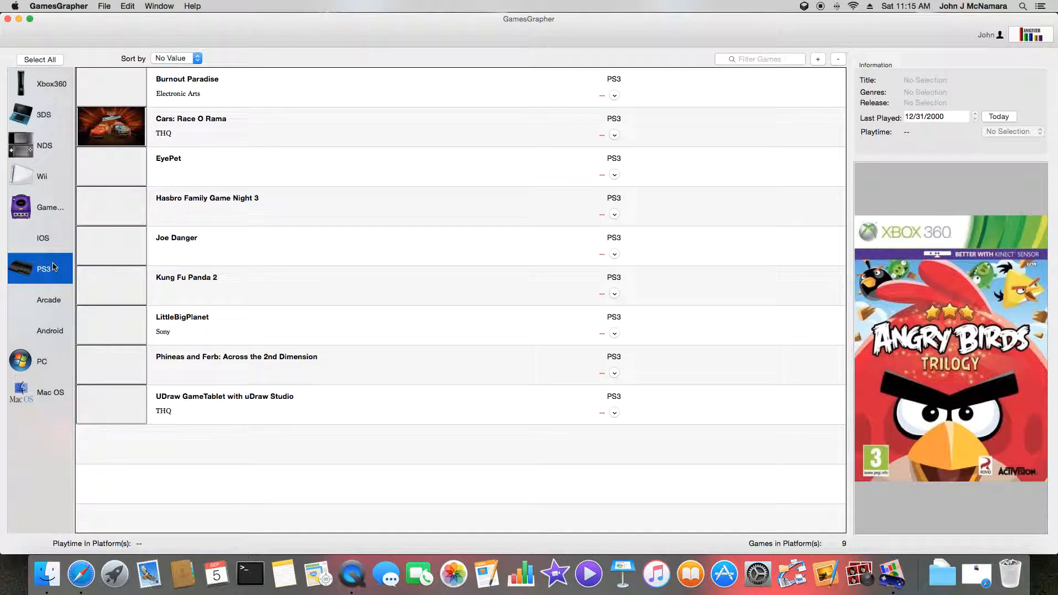
left_click(49, 309)
left_click(50, 338)
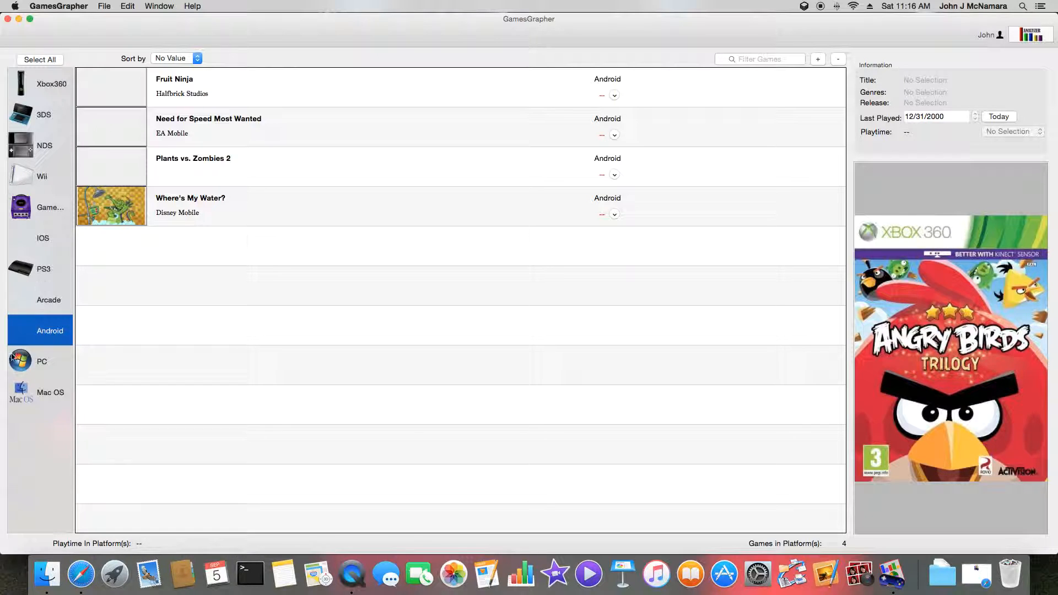
left_click(22, 207)
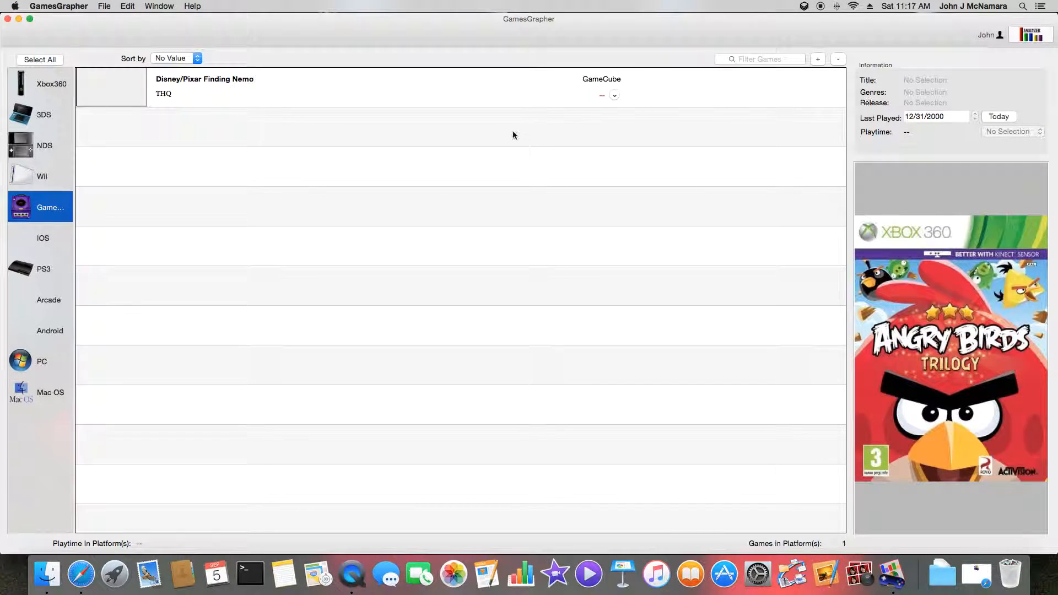
Step: View the details of Disney Epic Mickey, LEGO Batman 2, Pokemon Rumble Blast and Mario Kart 7 among the 3DS games
left_click(35, 117)
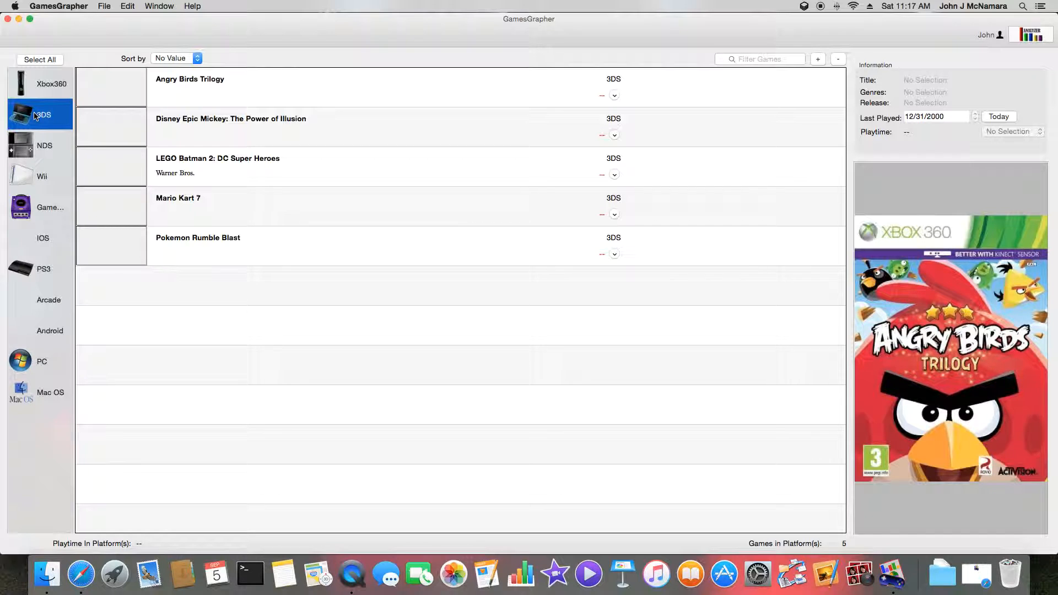
left_click(219, 122)
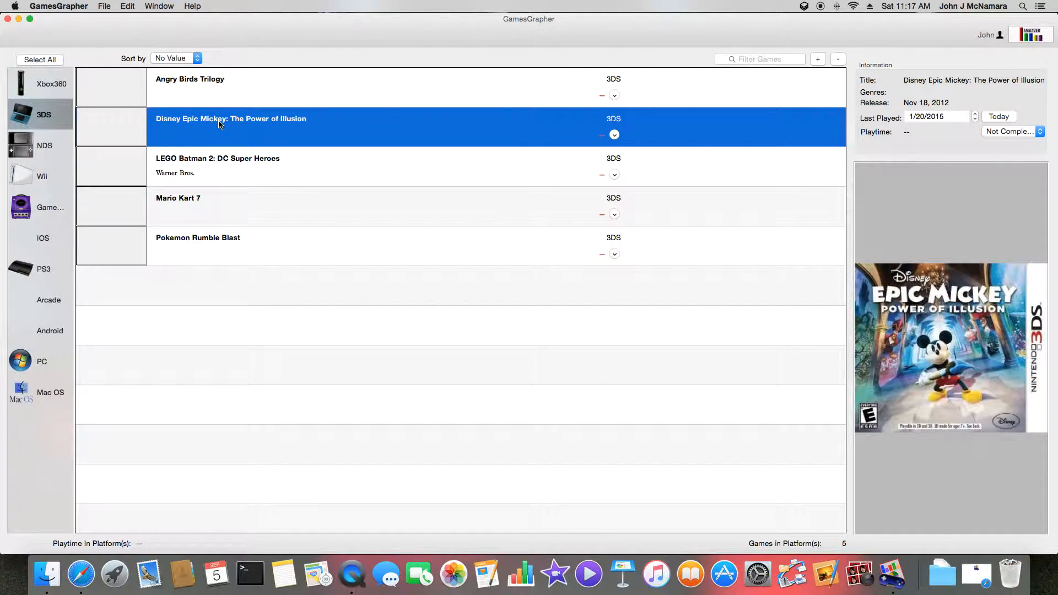
left_click(222, 164)
left_click(217, 242)
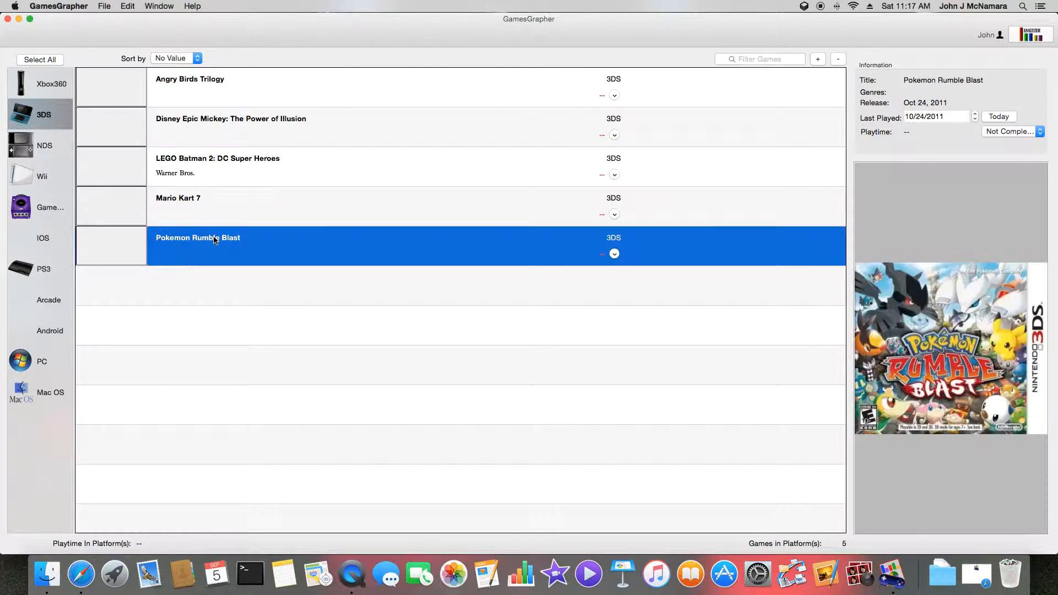
left_click(229, 222)
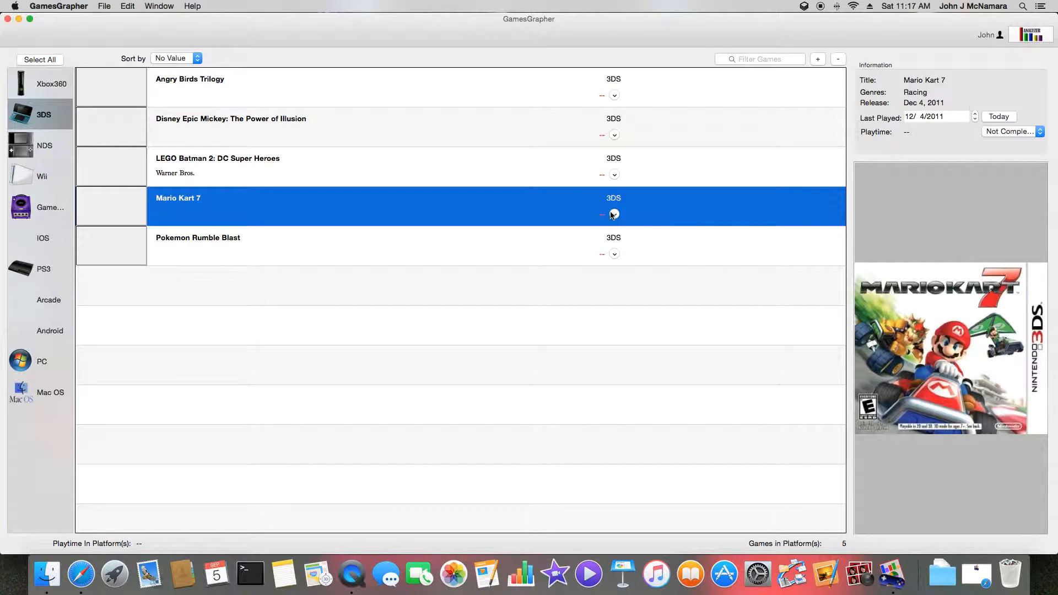
left_click(473, 425)
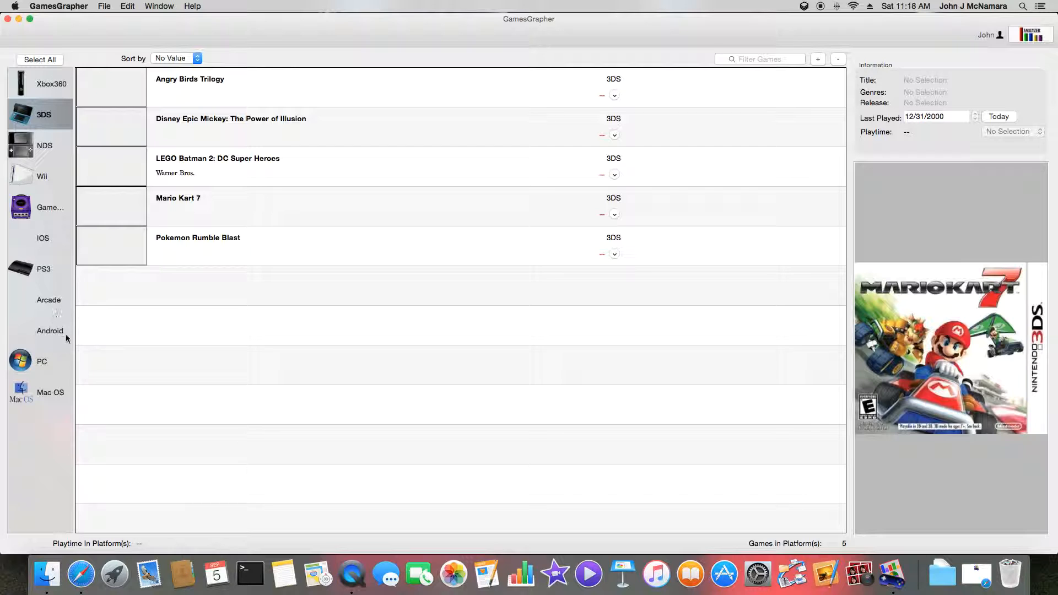
Step: View the details of Where's My Water? among the Android games
left_click(48, 333)
left_click(170, 225)
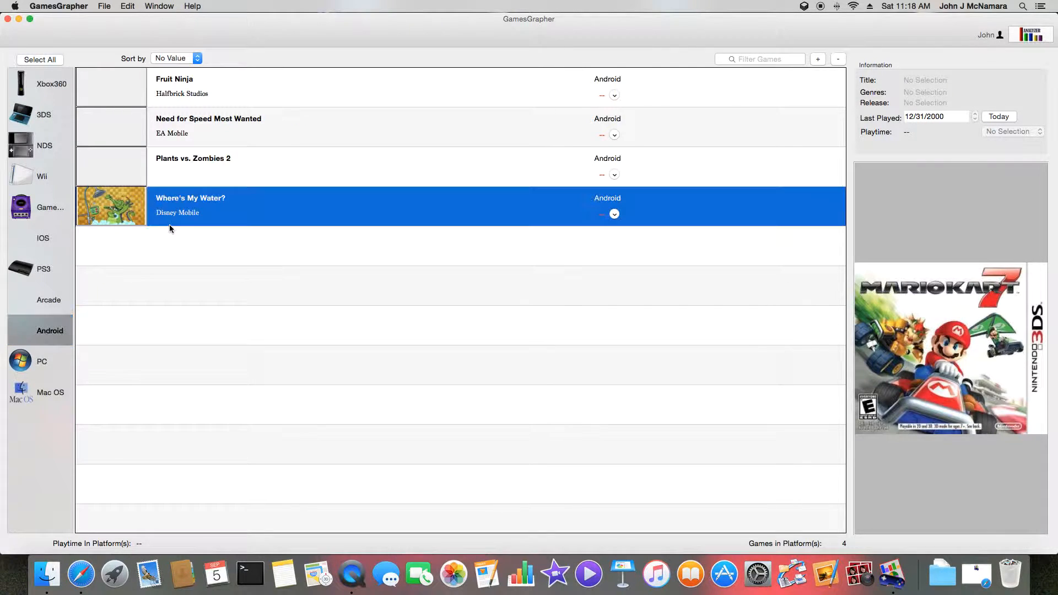
left_click_drag(122, 205, 125, 209)
left_click(221, 202)
double_click(221, 202)
left_click(233, 207)
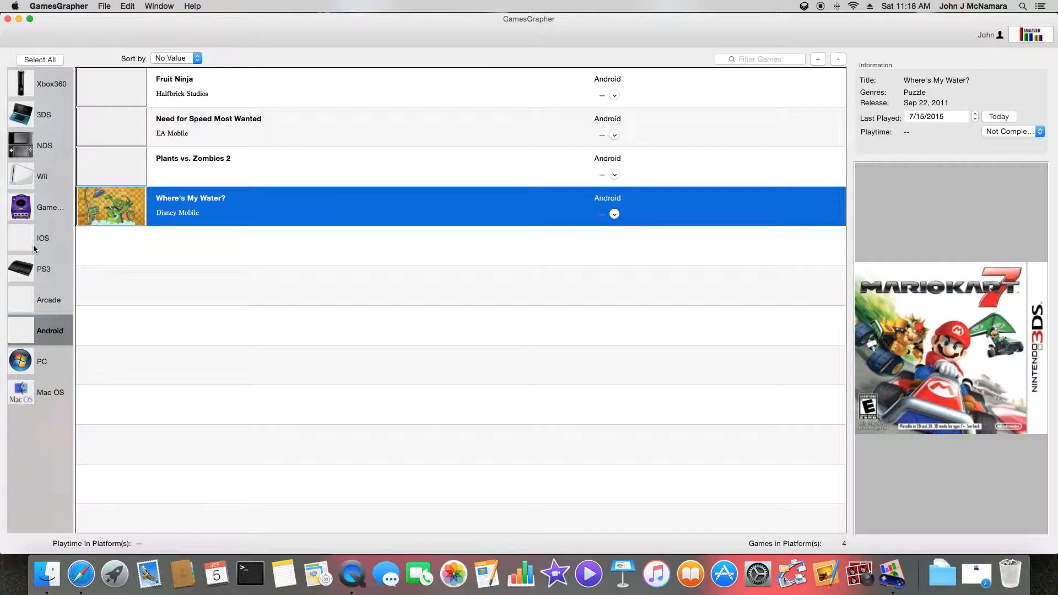
Step: Check the GameCube list, and view Wii Sports, The Smurfs Dance Party, Toy Story 3 and Mario Kart Wii among the Wii games
left_click(50, 216)
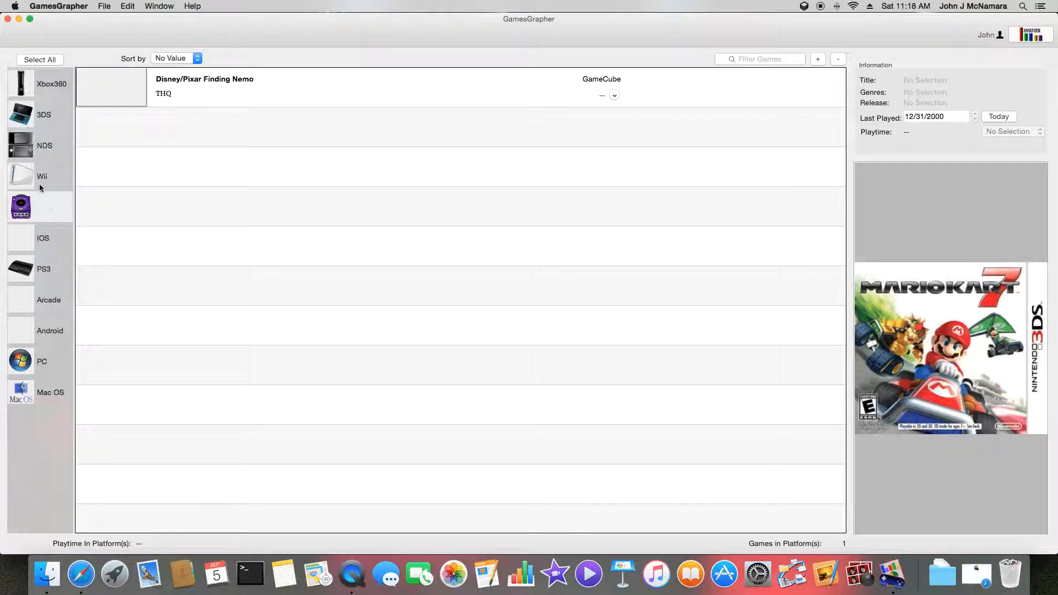
left_click(38, 189)
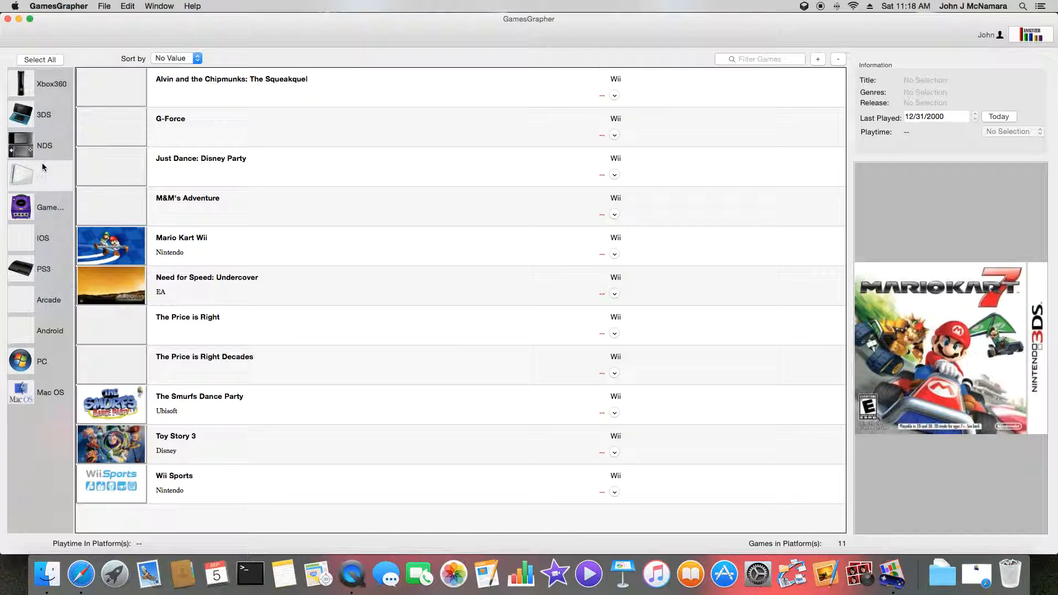
left_click(187, 492)
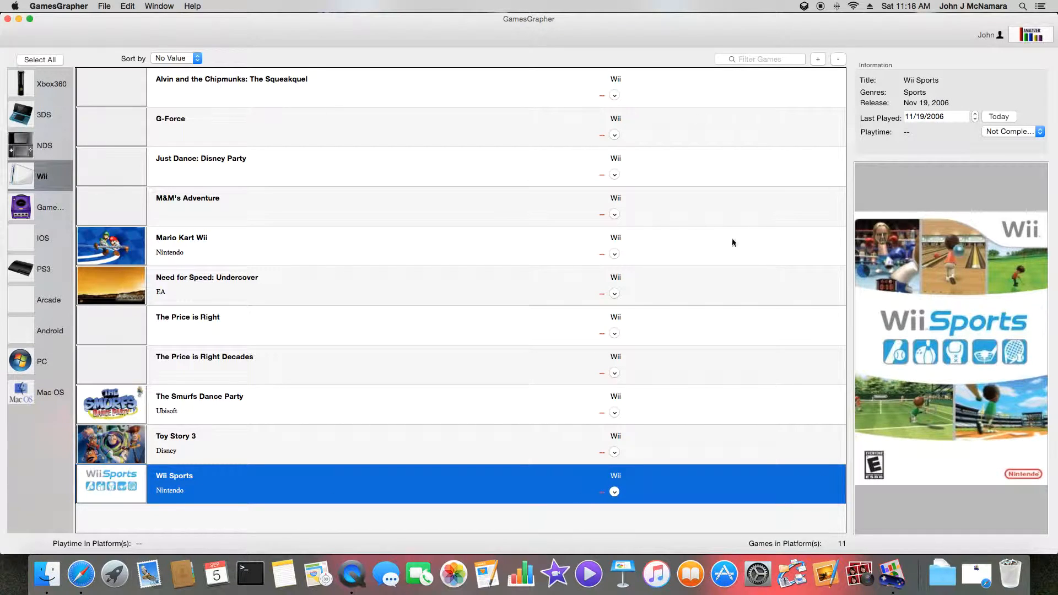
left_click(197, 408)
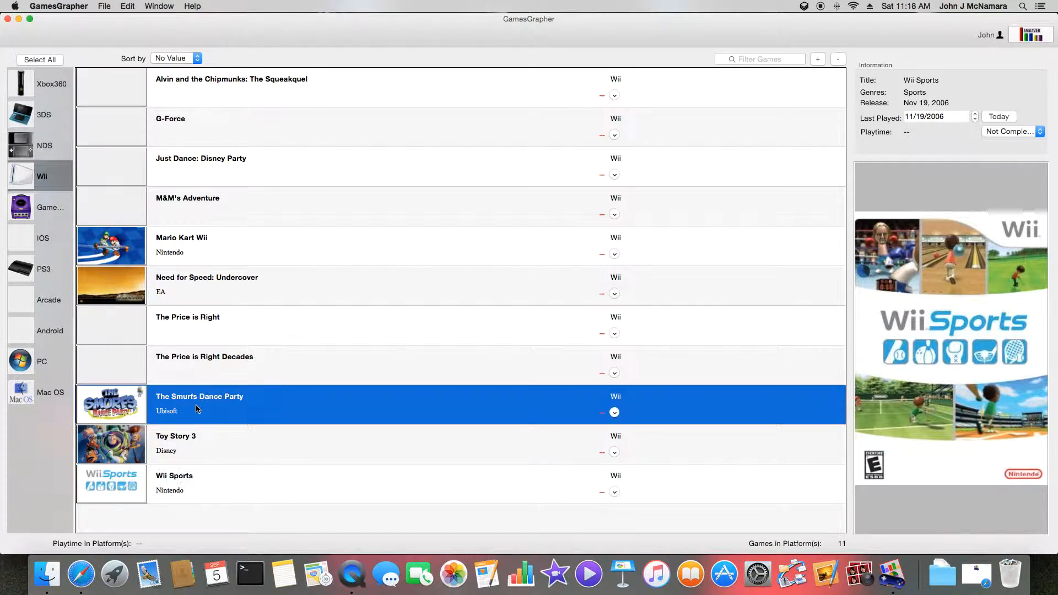
left_click(162, 451)
left_click(177, 248)
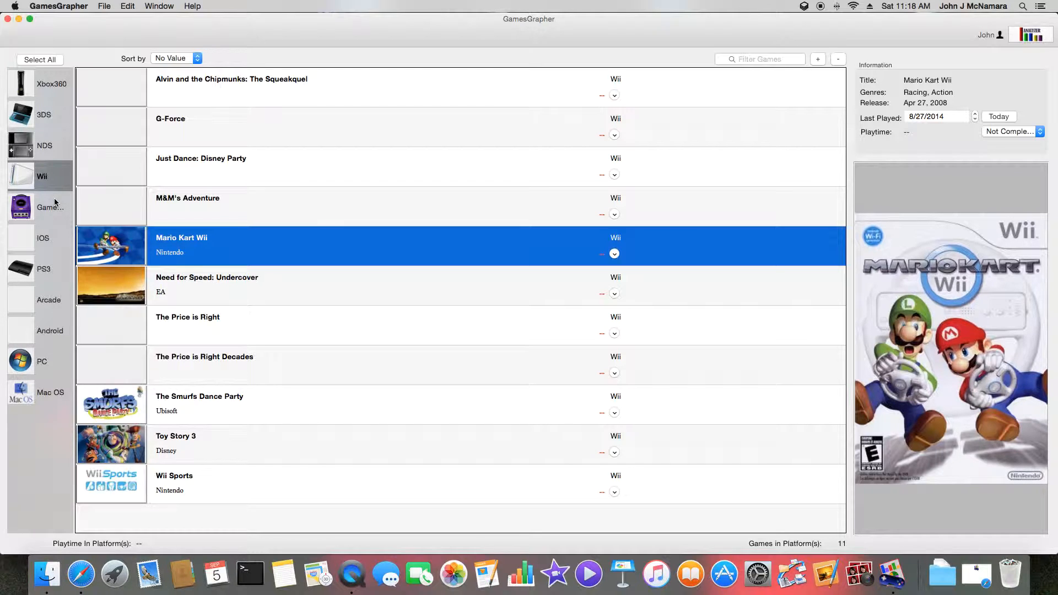
Step: Show the PS3 games, and open the dialog for adding new games briefly before closing it
left_click(48, 272)
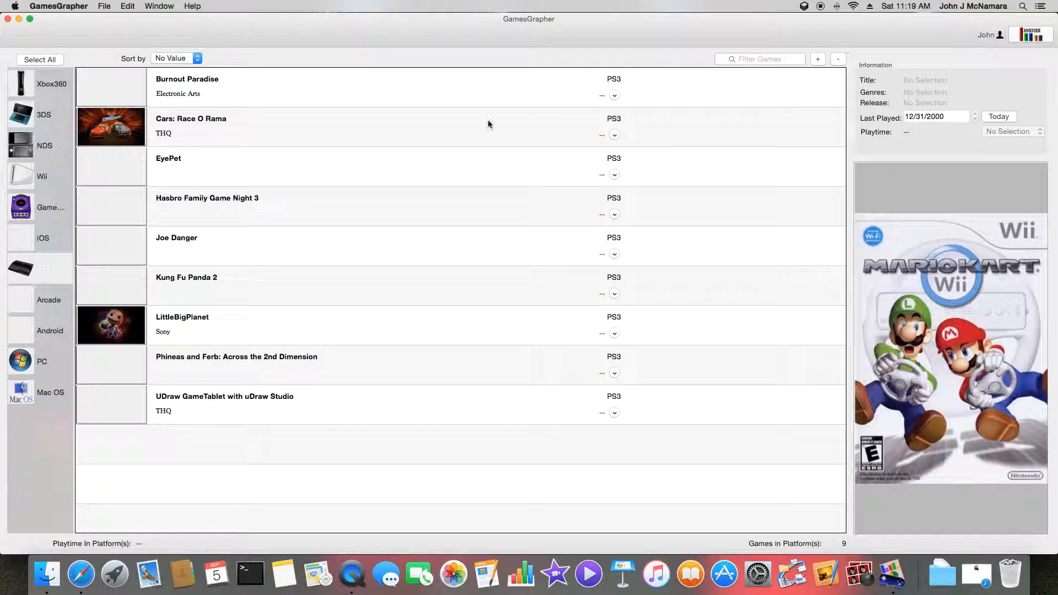
left_click(817, 60)
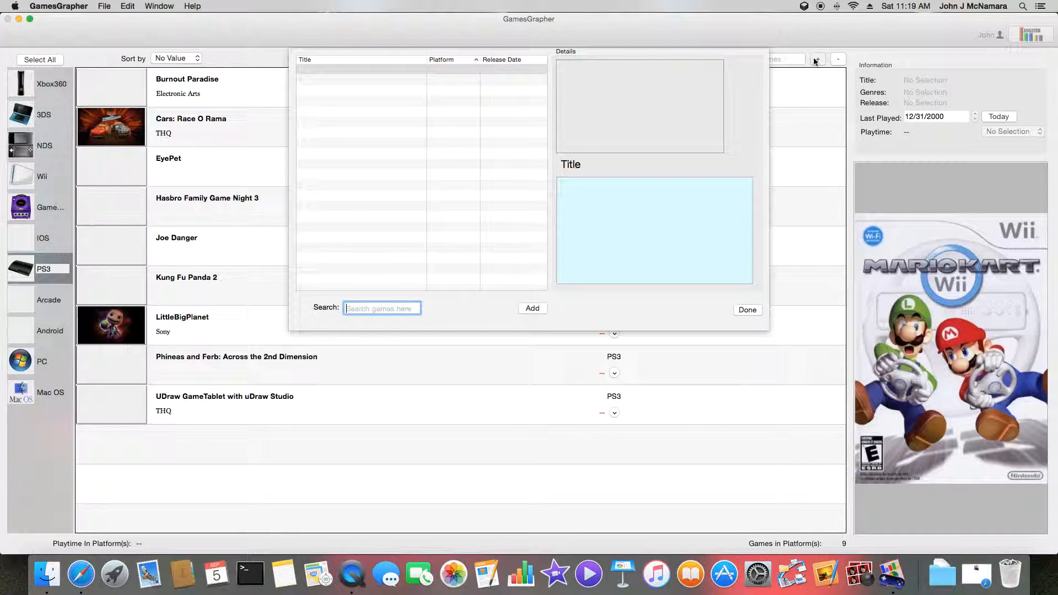
left_click(750, 310)
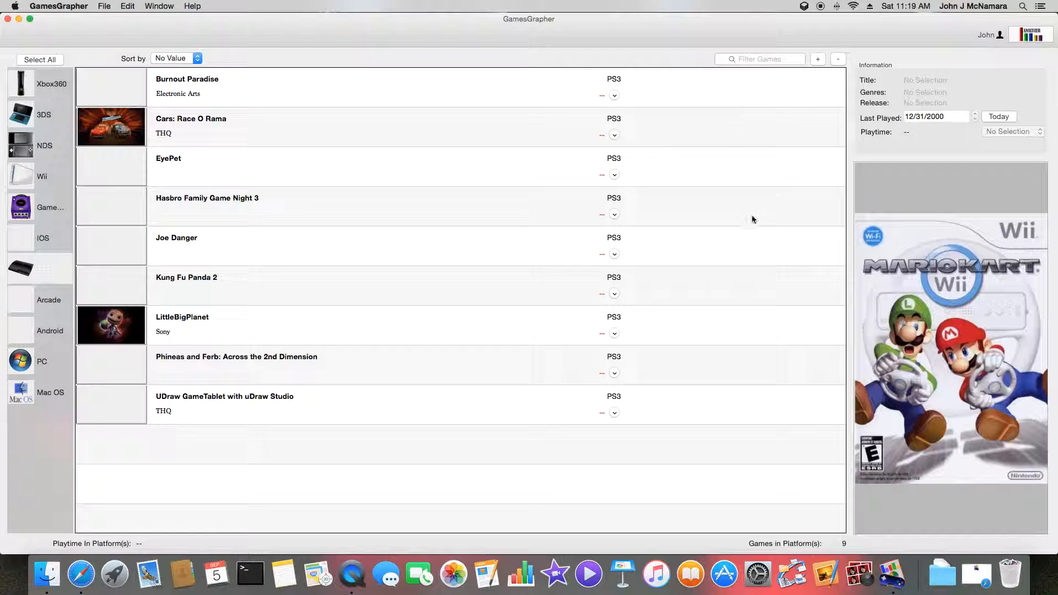
Step: View the details of EyePet, Hasbro Family Game Night 3 and Joe Danger in the PS3 list
left_click(479, 173)
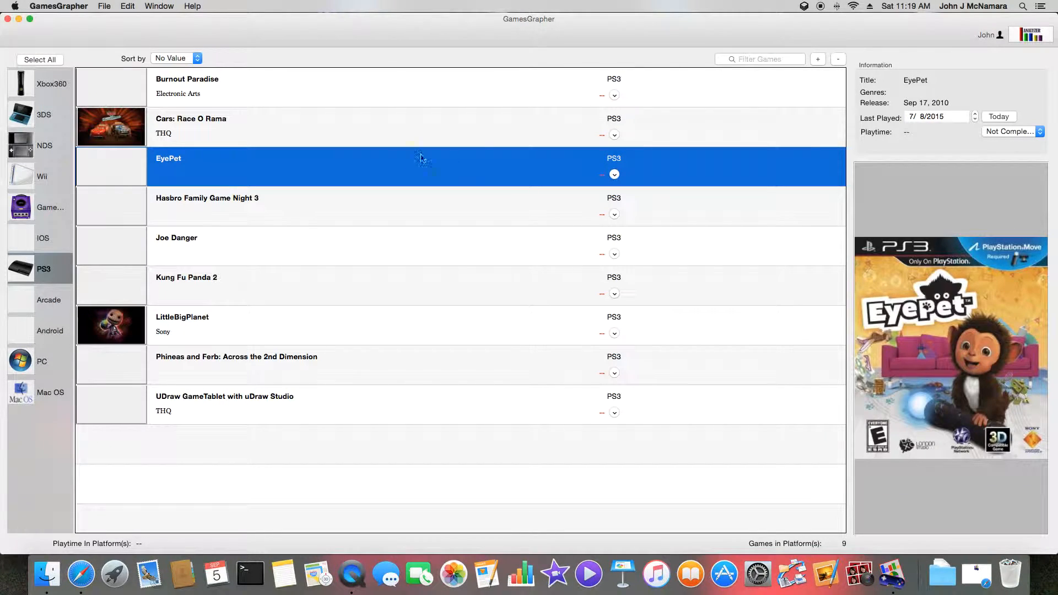
left_click(404, 200)
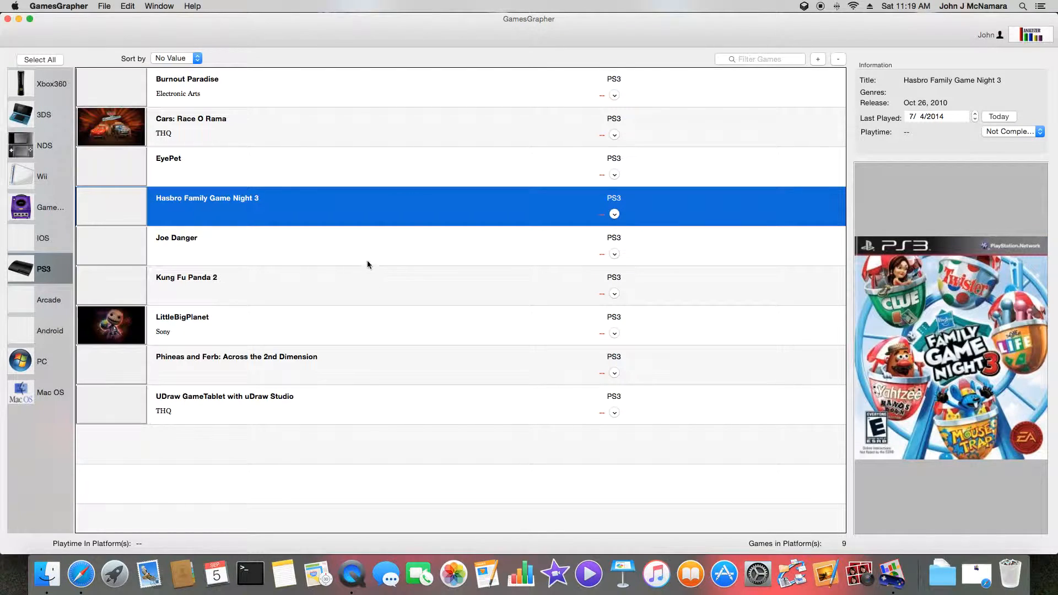
left_click(372, 244)
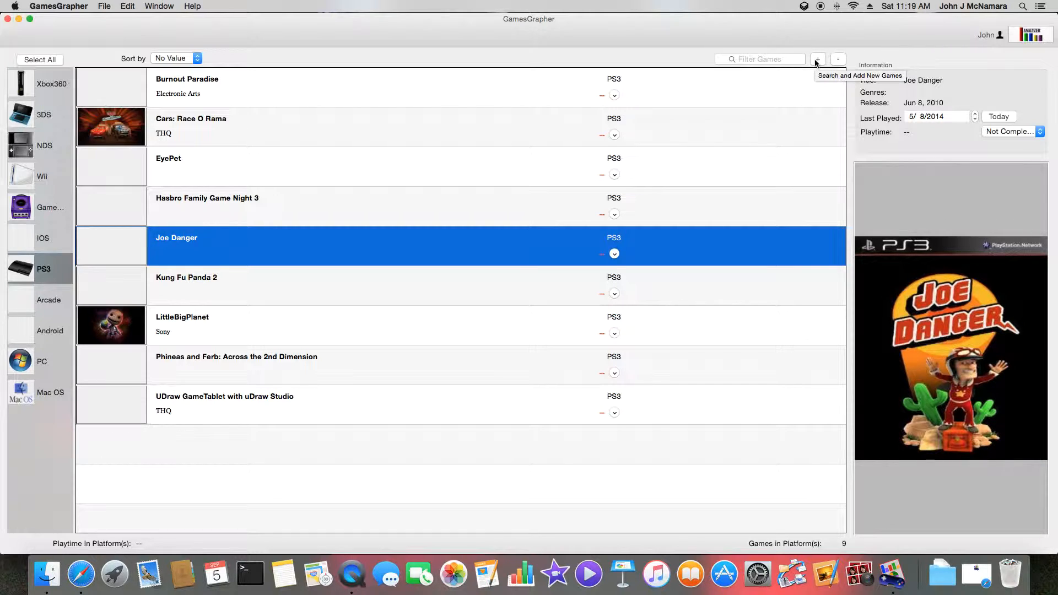
Step: Search for "super mario bros" among the new games that can be added to the collection
left_click(747, 58)
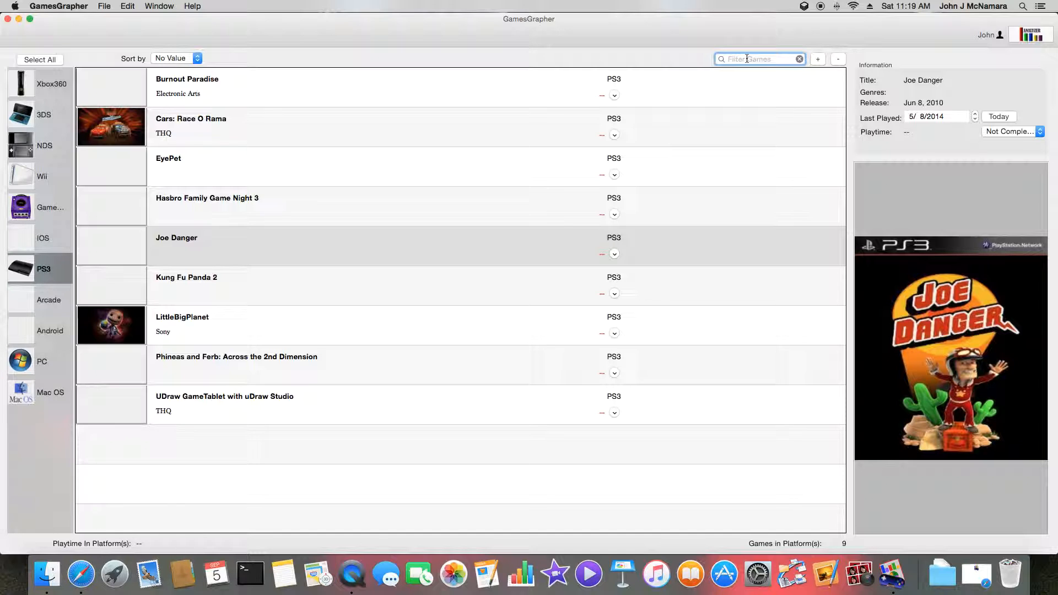
left_click(817, 59)
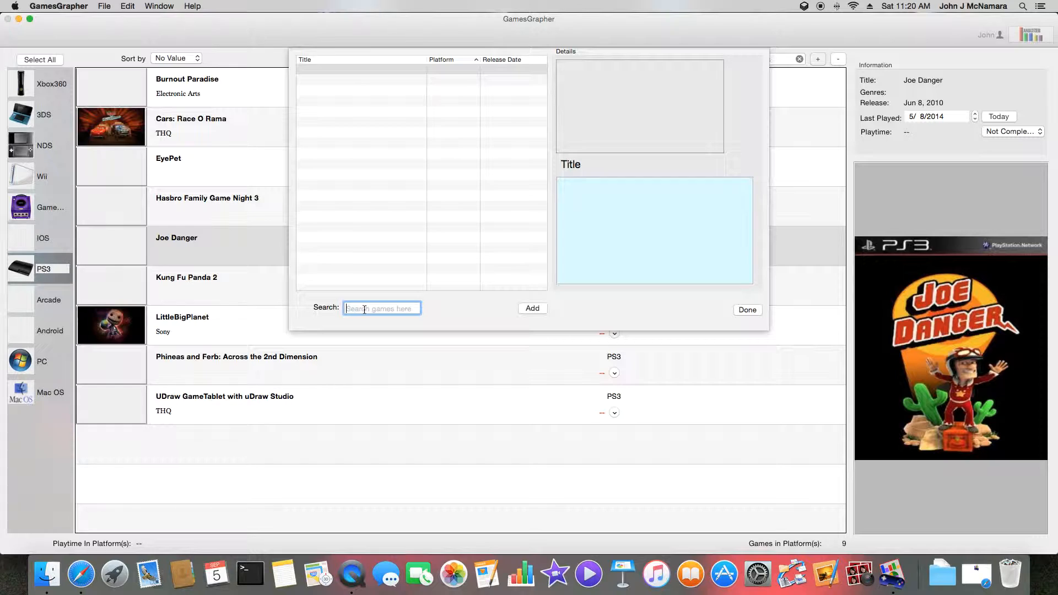
type("super m")
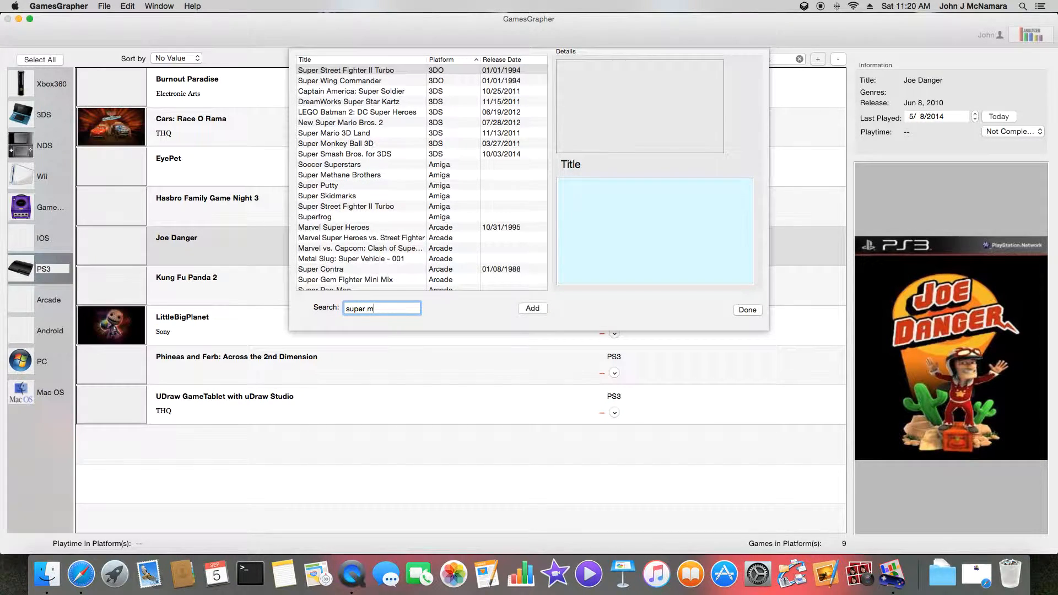
type("ario bros")
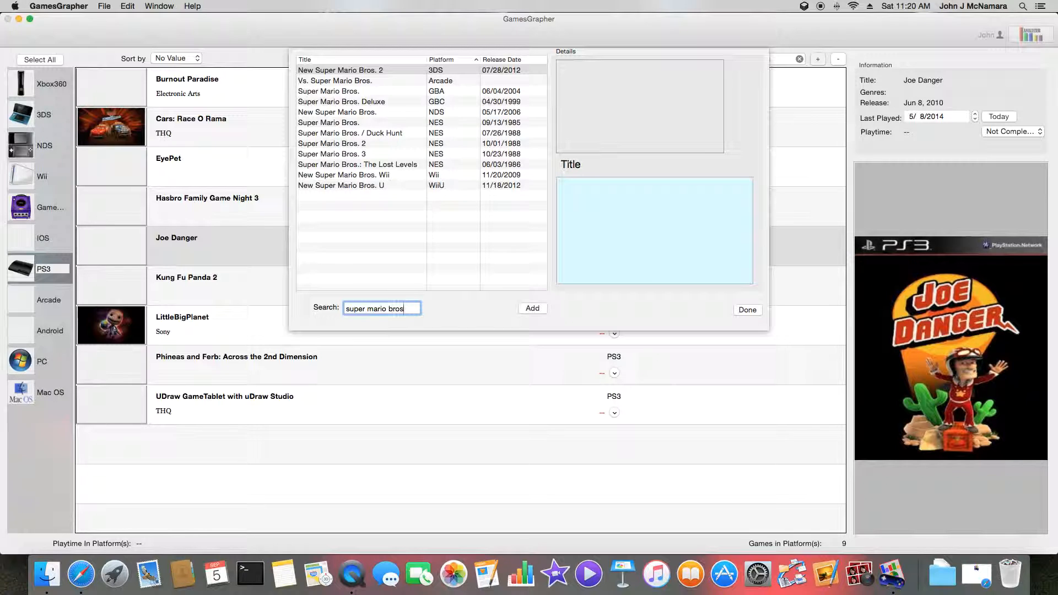
Step: Preview the details of the search results from New Super Mario Bros. 2 for 3DS through Super Mario Bros. for NES
left_click(322, 82)
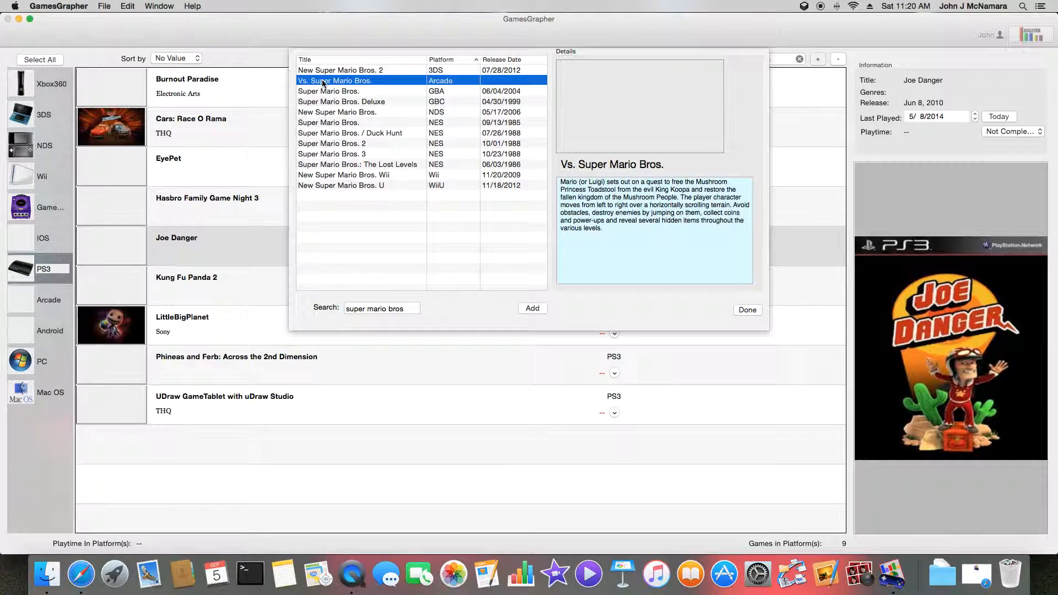
left_click(321, 71)
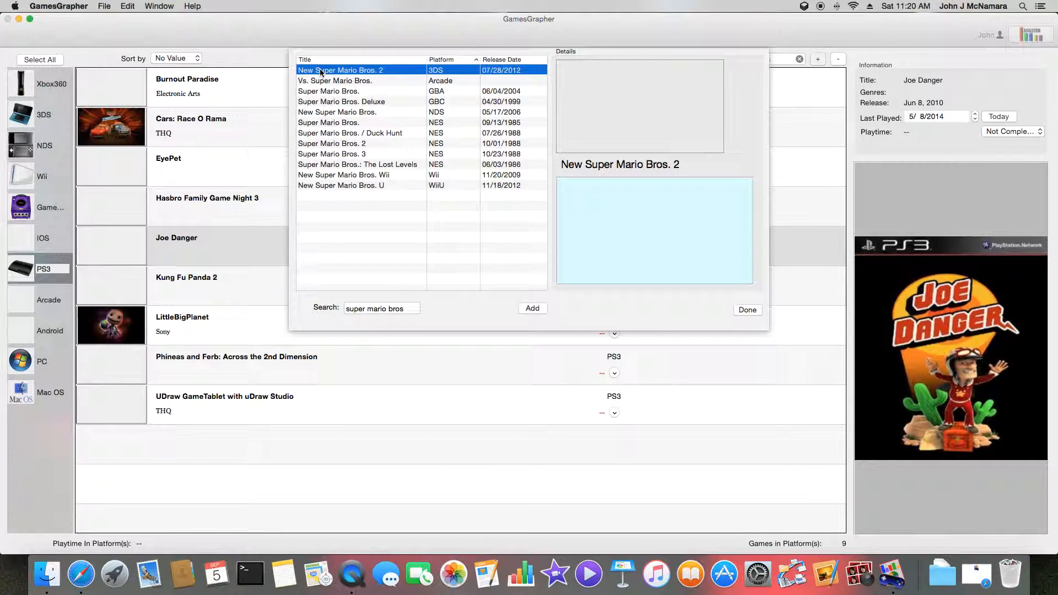
key("Down")
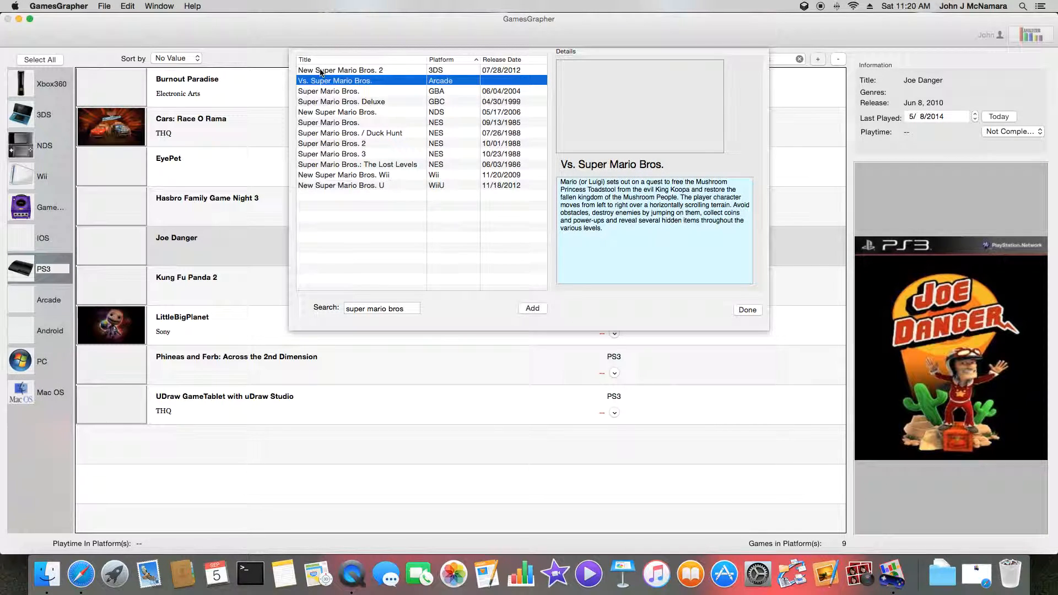
key("Down")
key("Down")
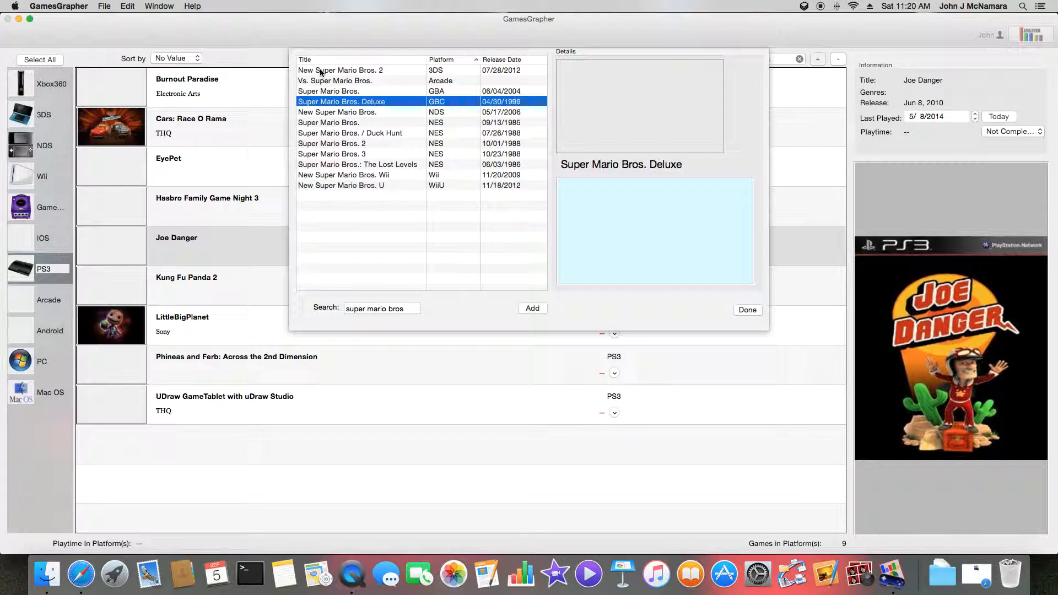
key("Down")
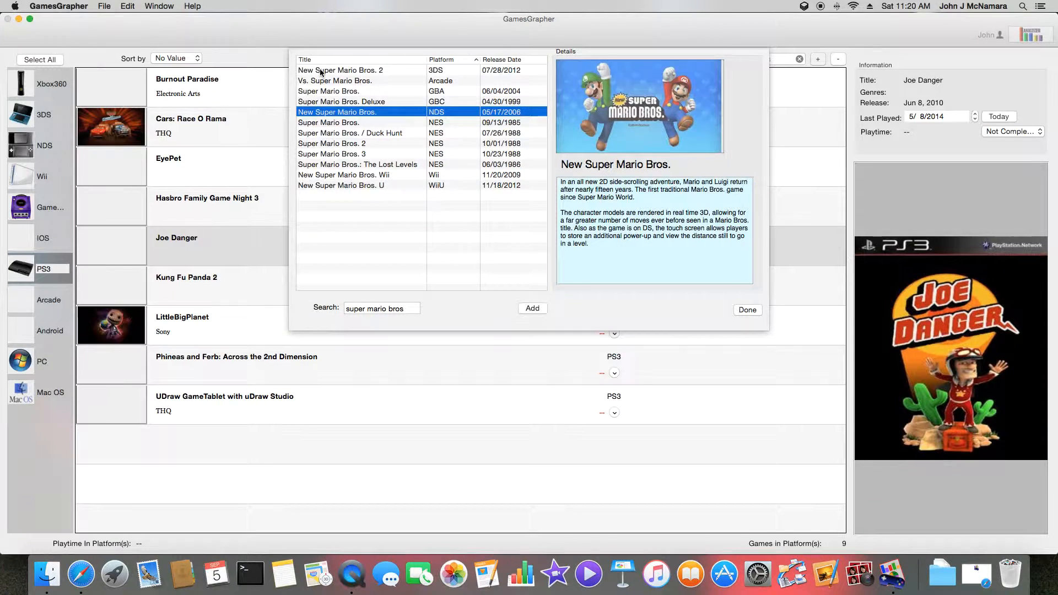
key("Down")
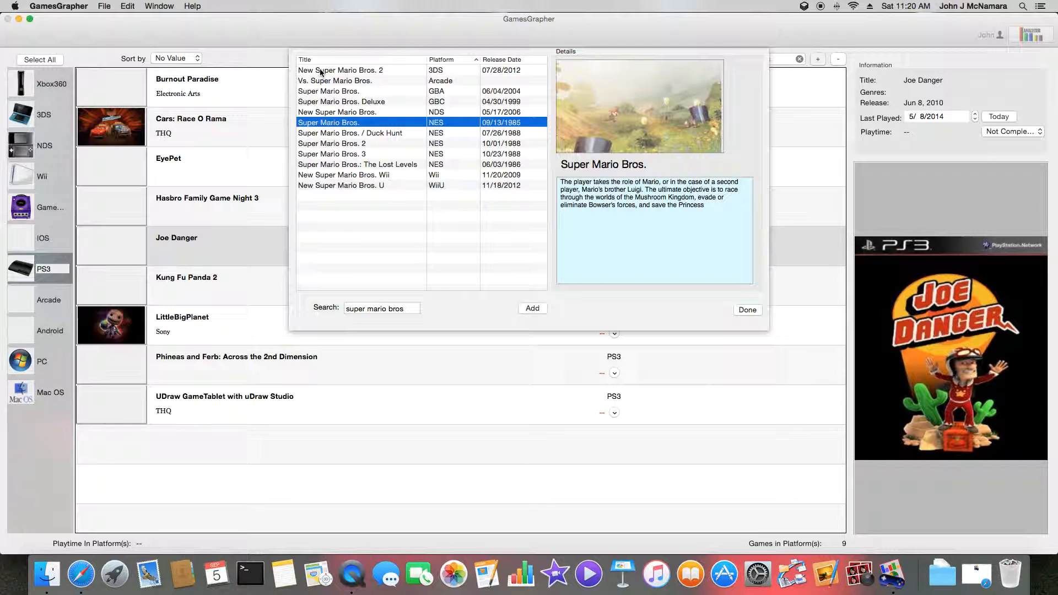
key("Up")
key("Up")
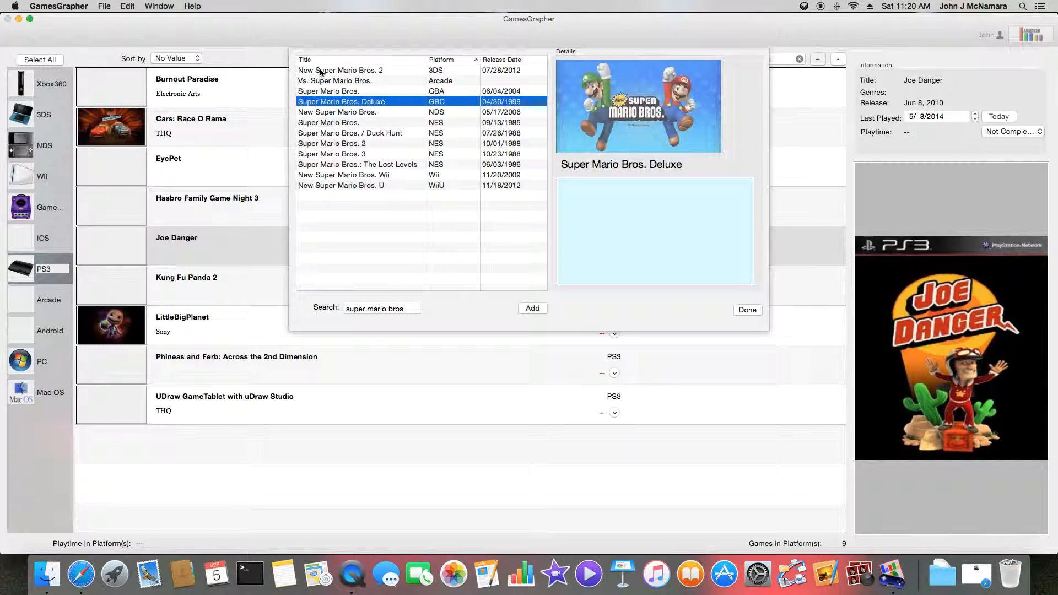
key("Down")
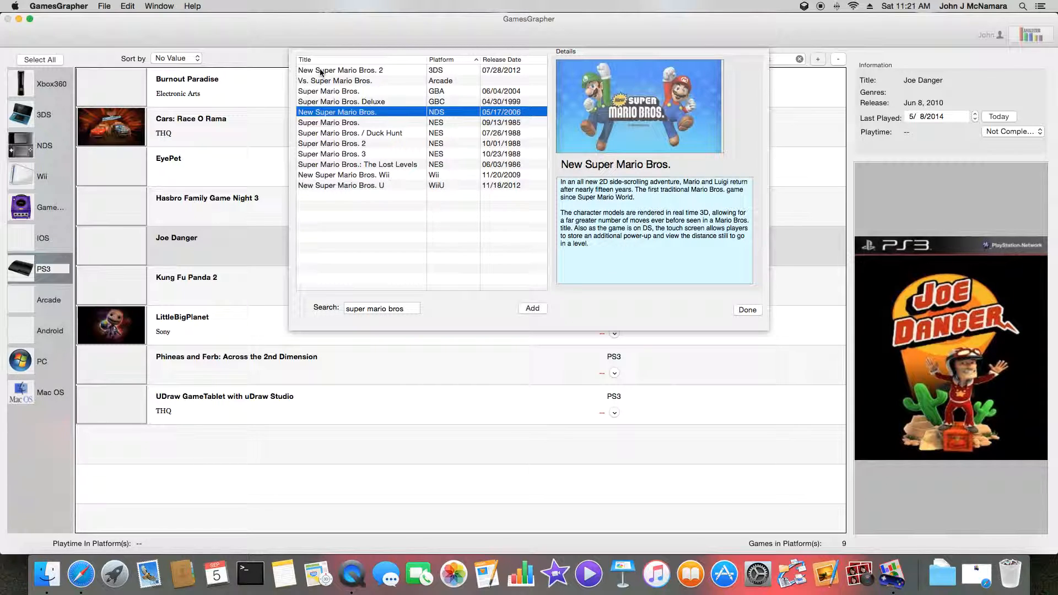
key("Down")
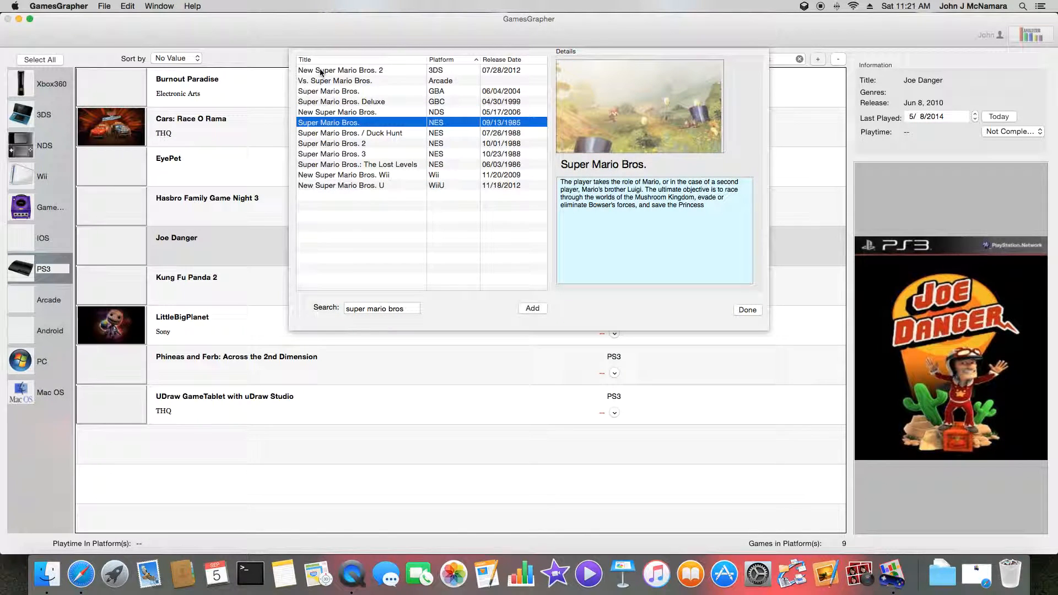
Step: Search the new games for "e.", and replace that search with "super mario bros"
left_click(413, 308)
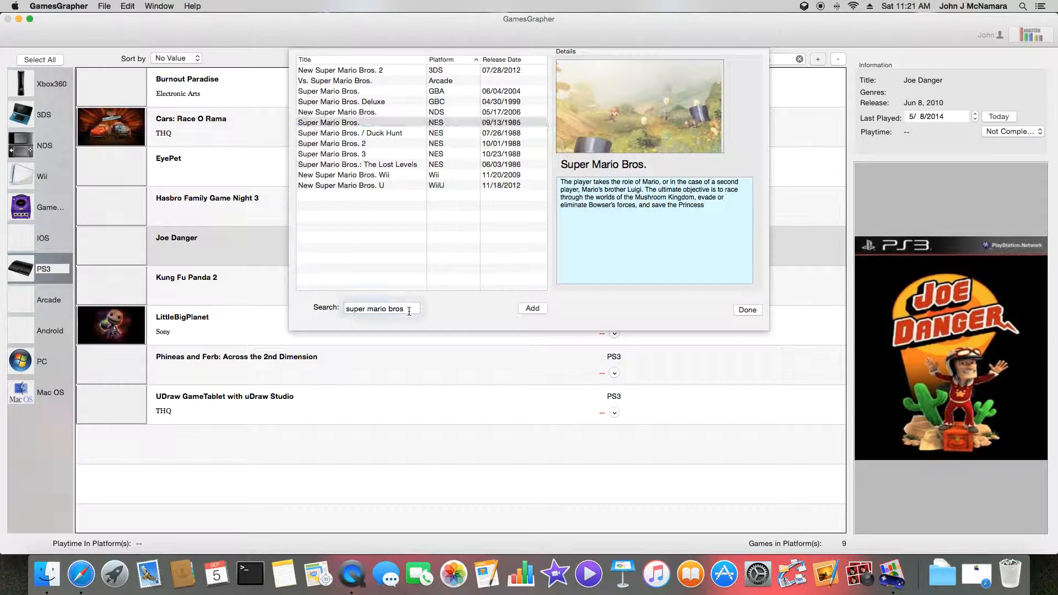
type("e.")
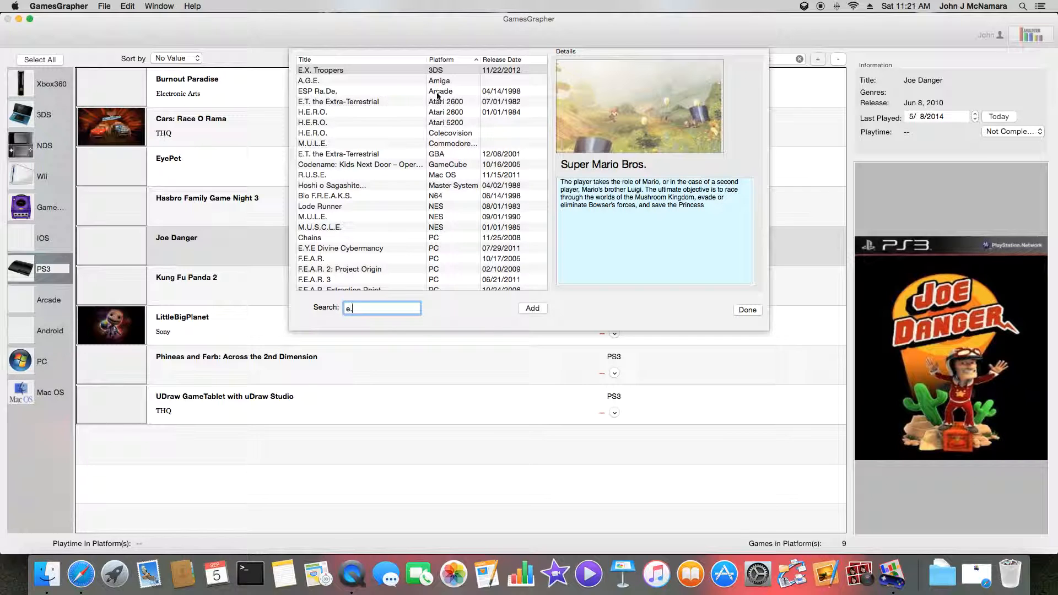
left_click_drag(385, 311, 261, 312)
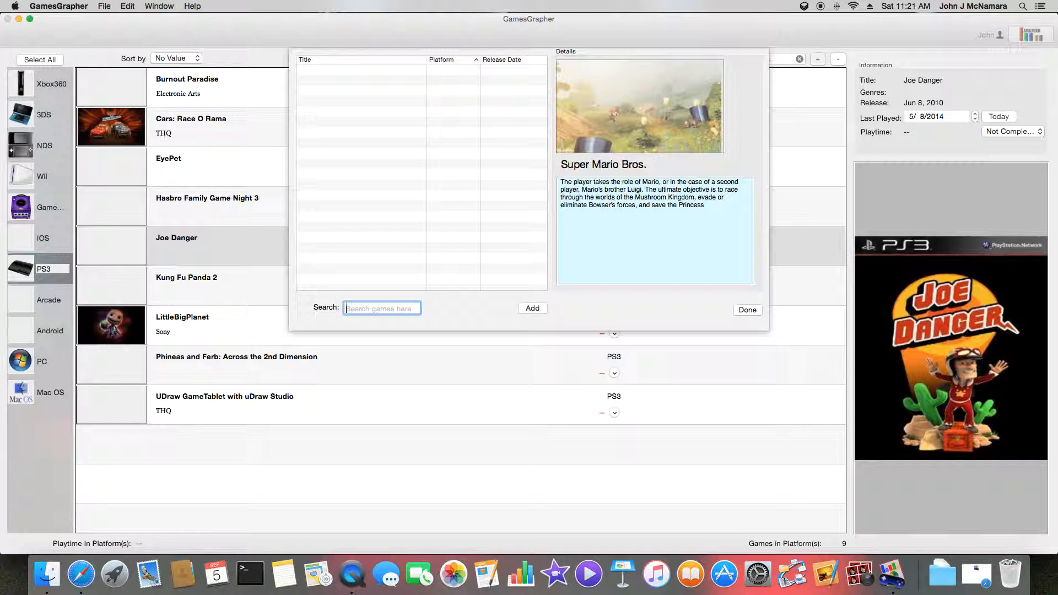
type("super m")
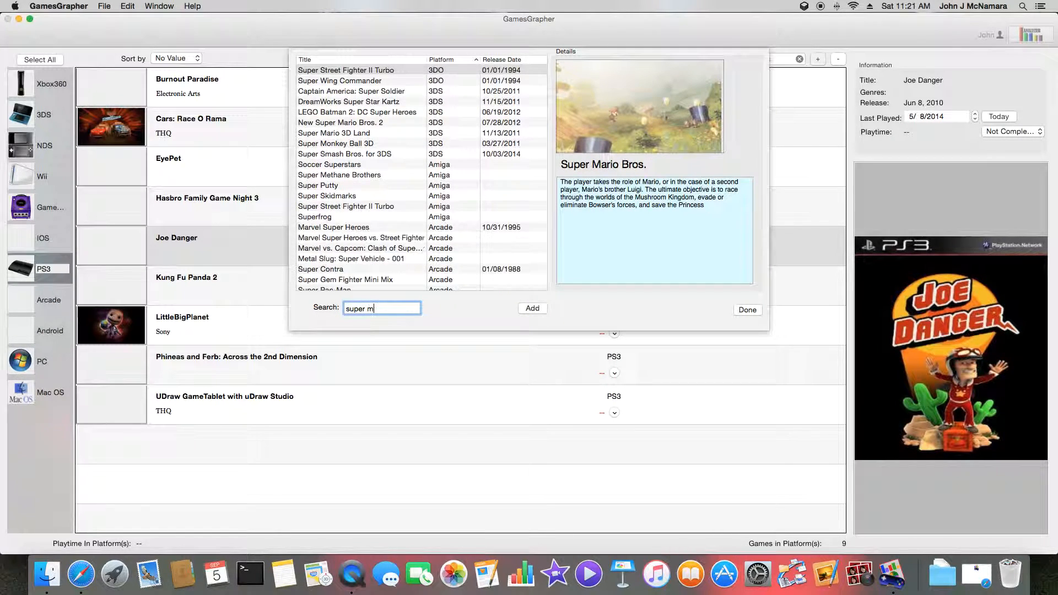
type("ario bros")
key("Return")
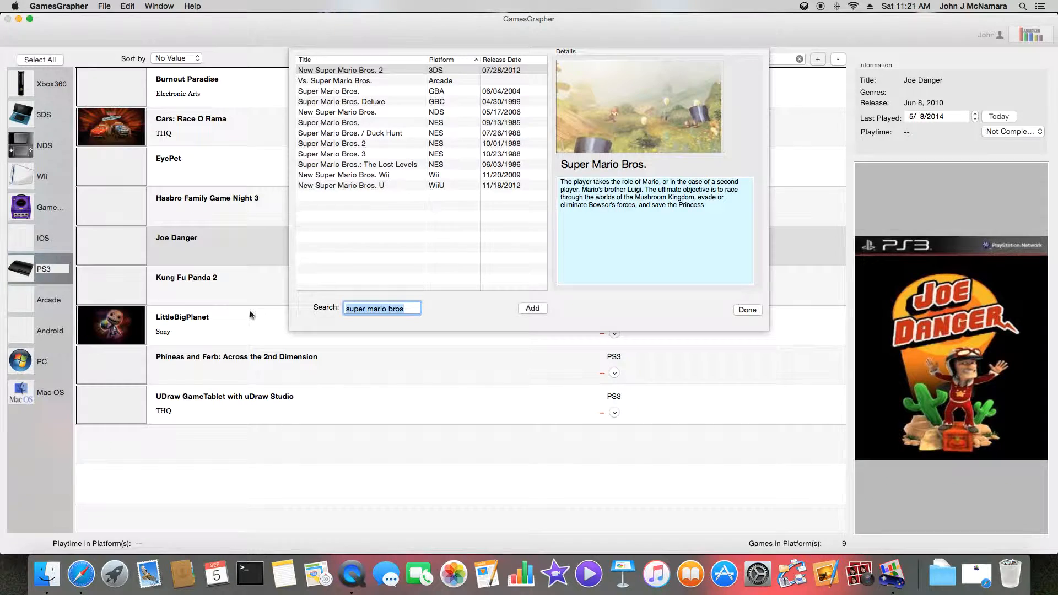
Step: Preview New Super Mario Bros. U and New Super Mario Bros. Wii among the search results
left_click(372, 184)
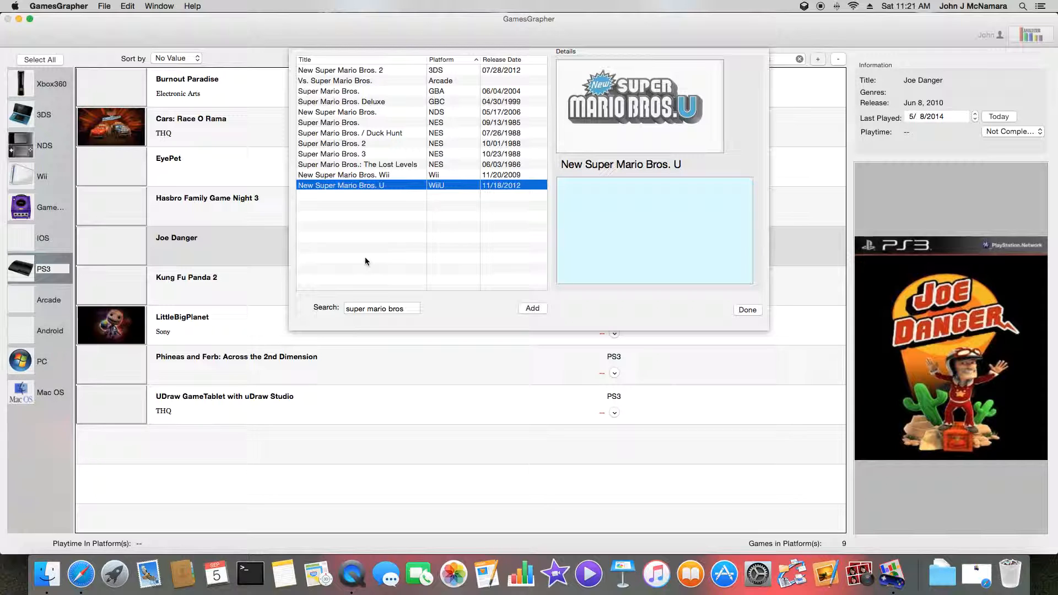
key("Up")
key("Up")
key("Up")
key("Up")
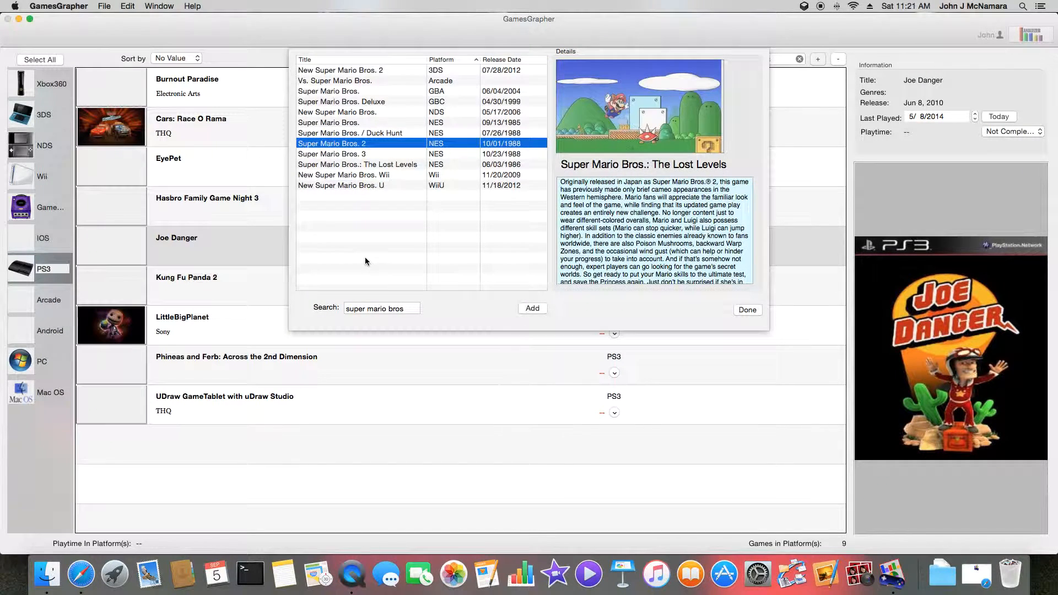
key("Down")
key("Down")
key("Down")
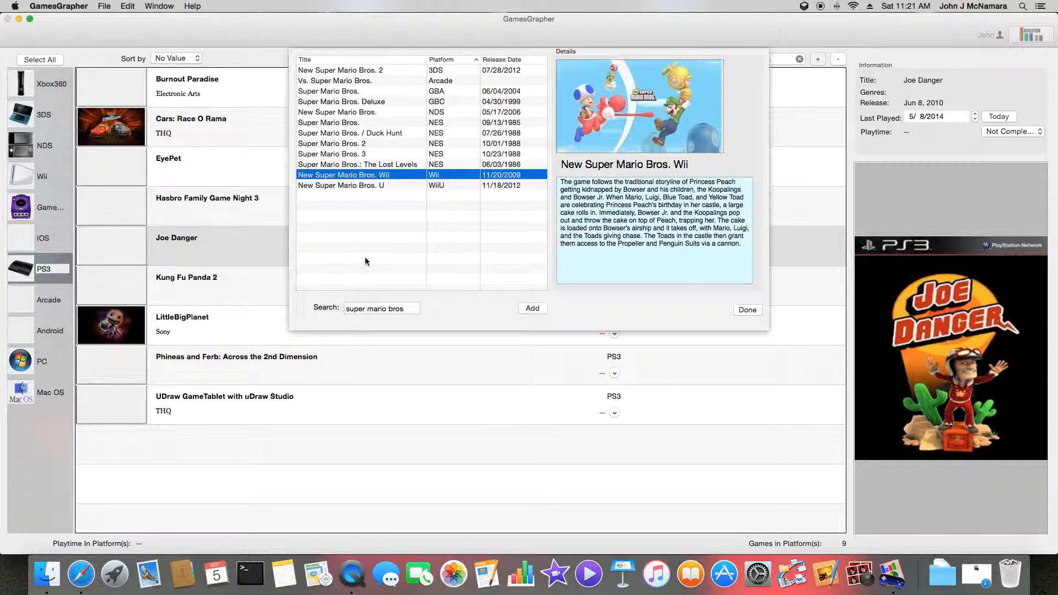
Step: Preview the results upward from Super Mario Bros.: The Lost Levels to New Super Mario Bros. for NDS
key("Up")
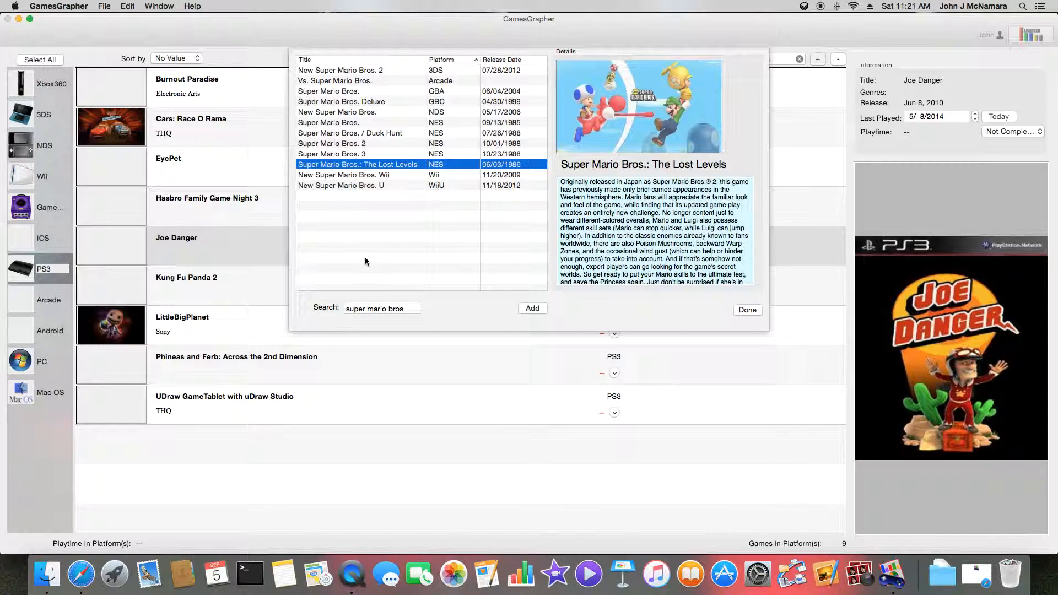
key("Up")
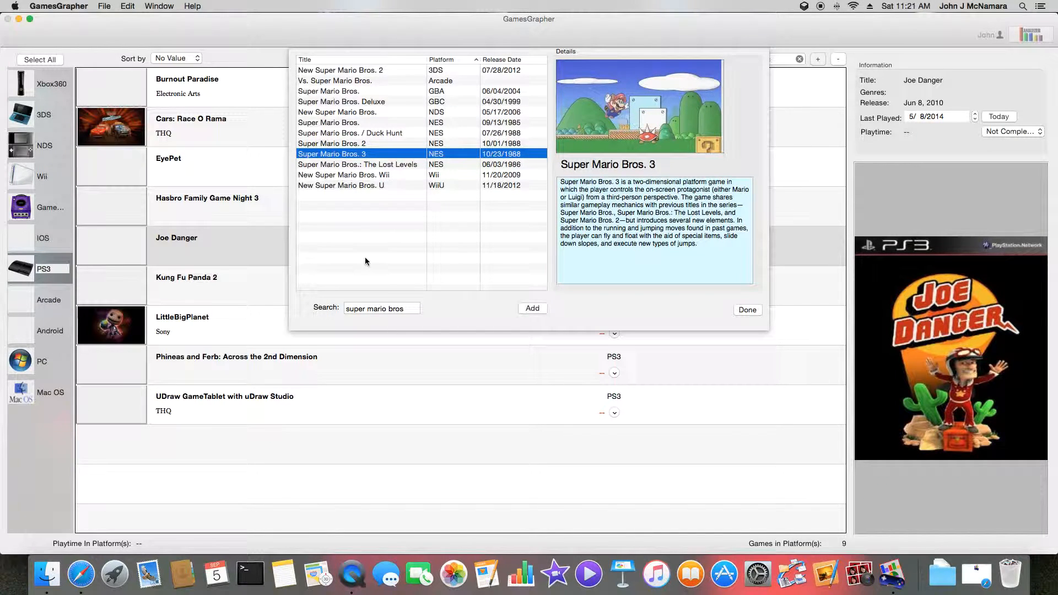
key("Up")
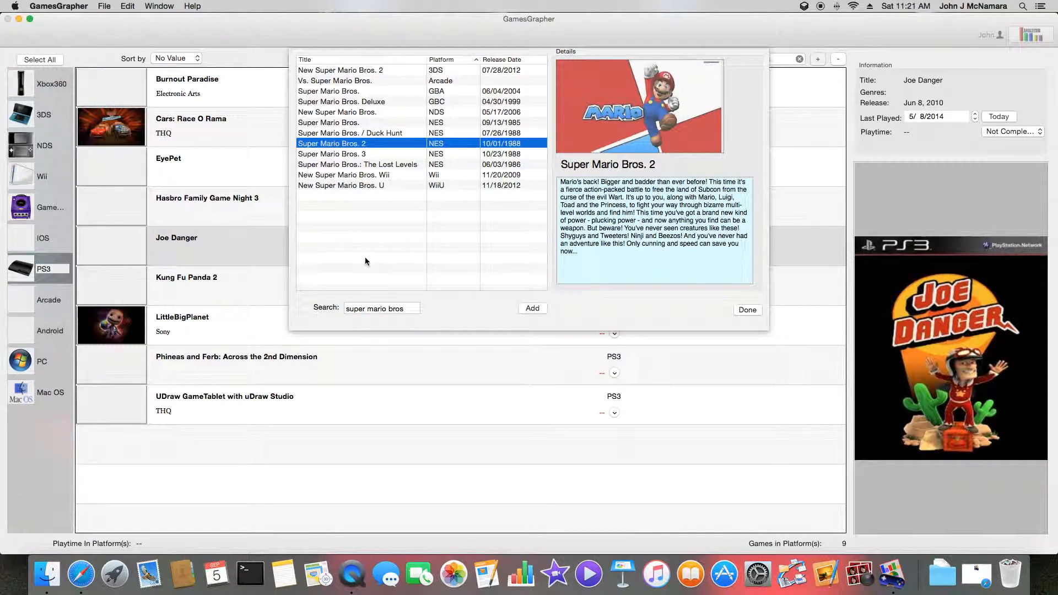
key("Up")
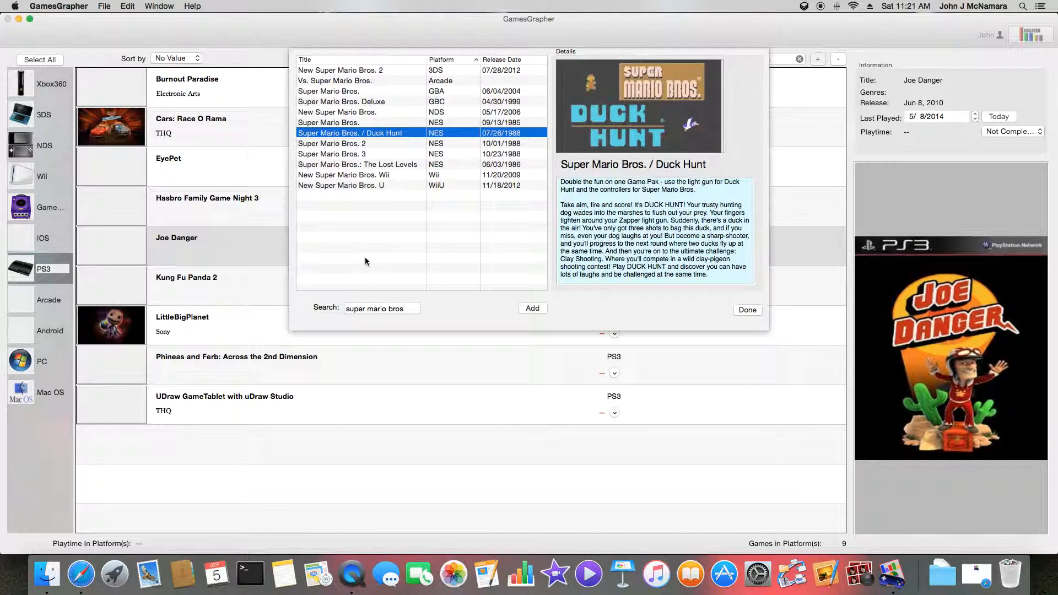
key("Up")
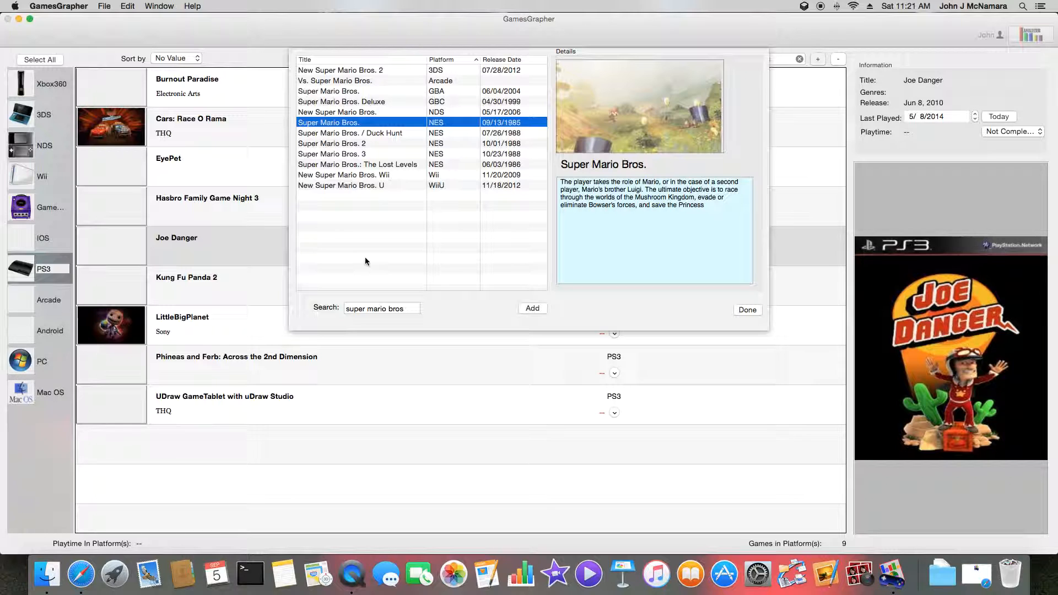
key("Up")
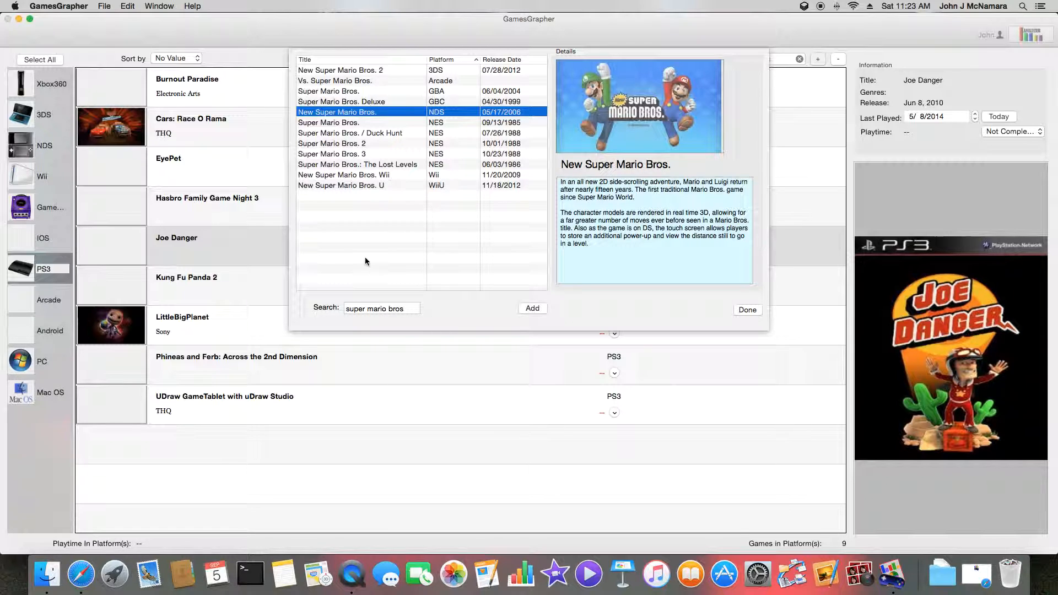
Step: Preview Super Mario Bros. Deluxe and the results above it, ending on Vs. Super Mario Bros., and close the add-games dialog
key("Up")
key("Down")
left_click(313, 101)
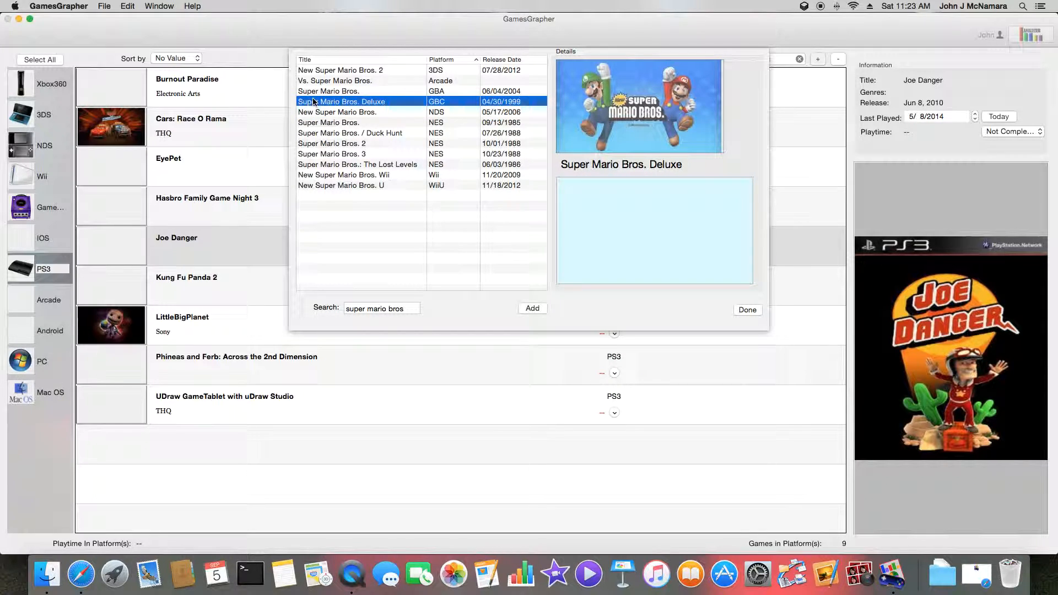
key("Up")
key("Up")
key("Up")
key("Down")
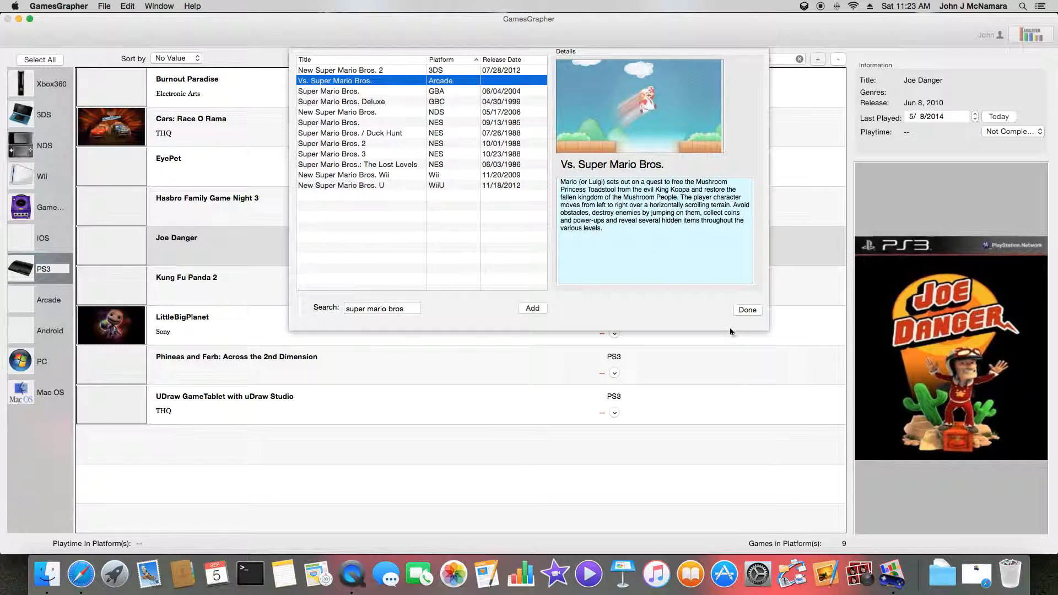
left_click(748, 310)
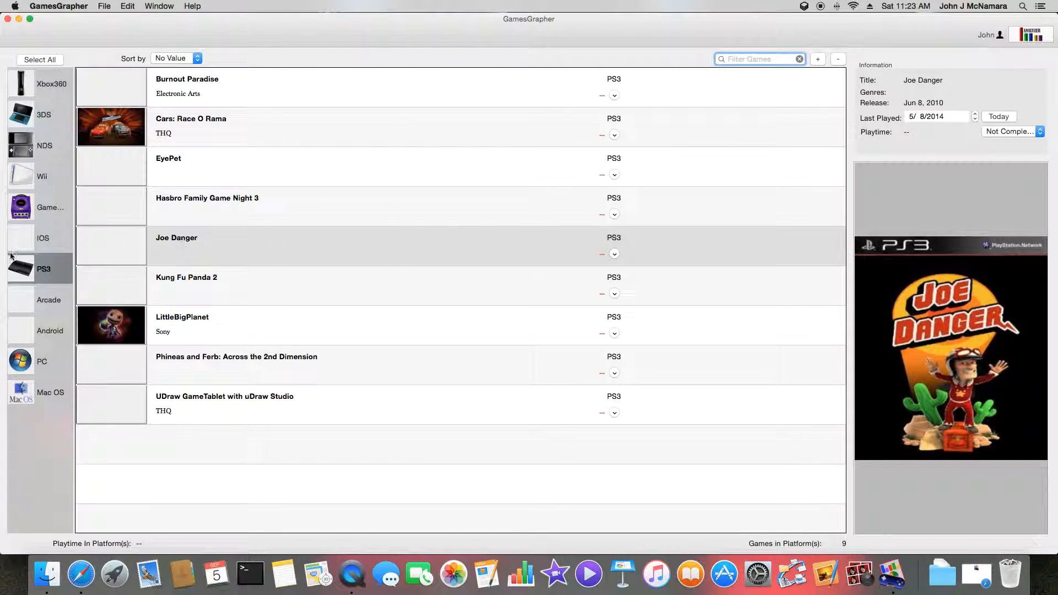
Step: View Disney/Pixar Finding Nemo in the GameCube list, and browse the NDS, Arcade and Wii game lists
left_click(44, 272)
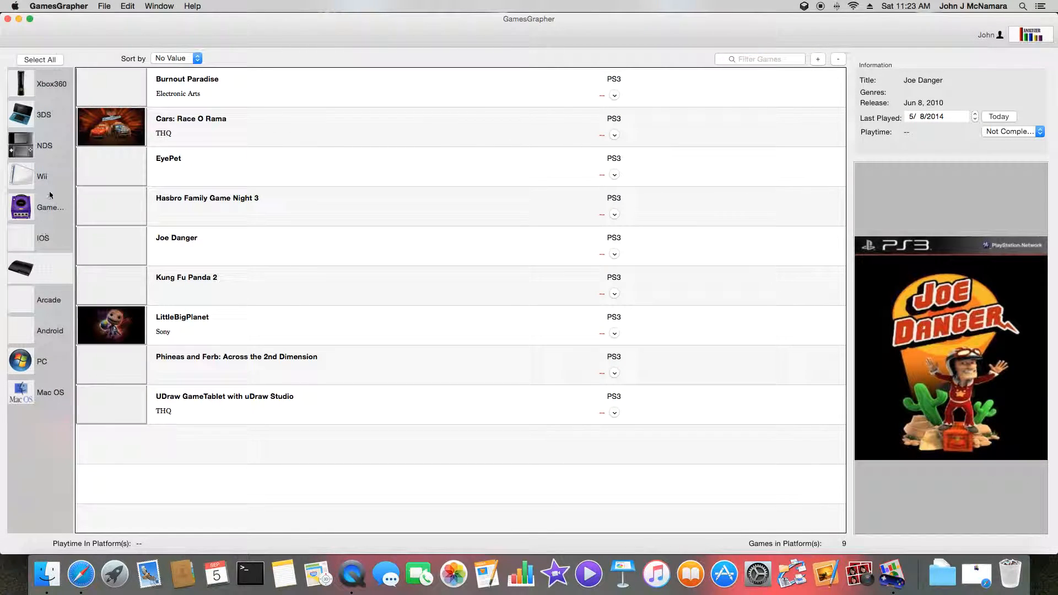
left_click(44, 210)
left_click(189, 96)
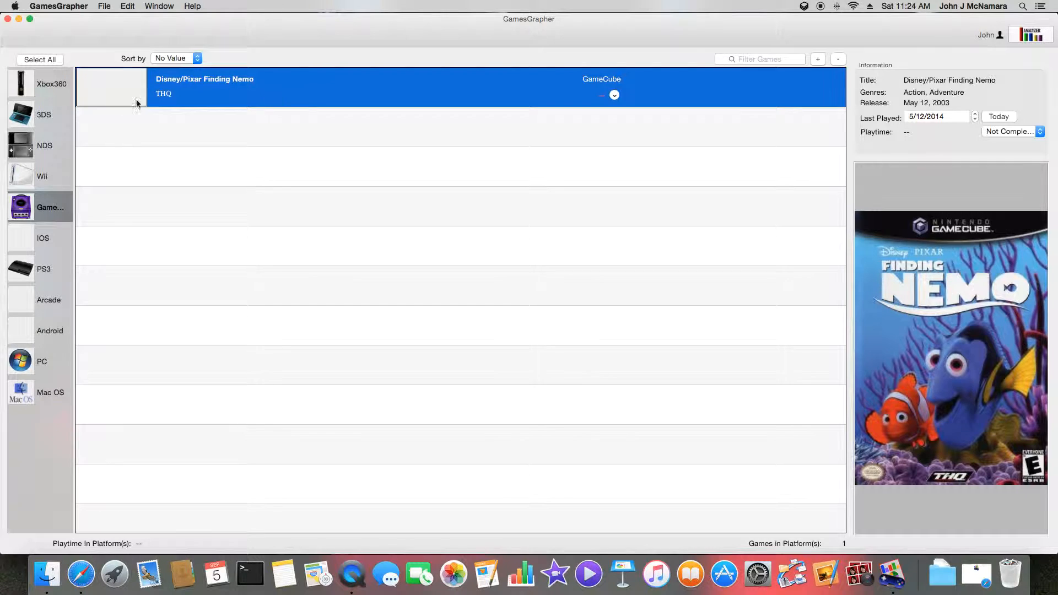
left_click(48, 134)
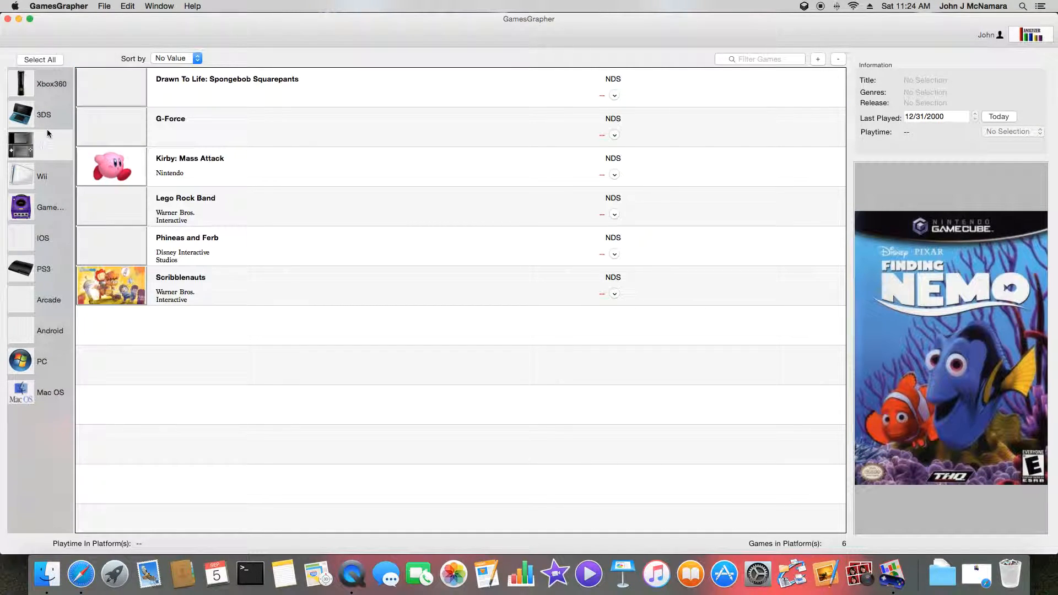
left_click(55, 297)
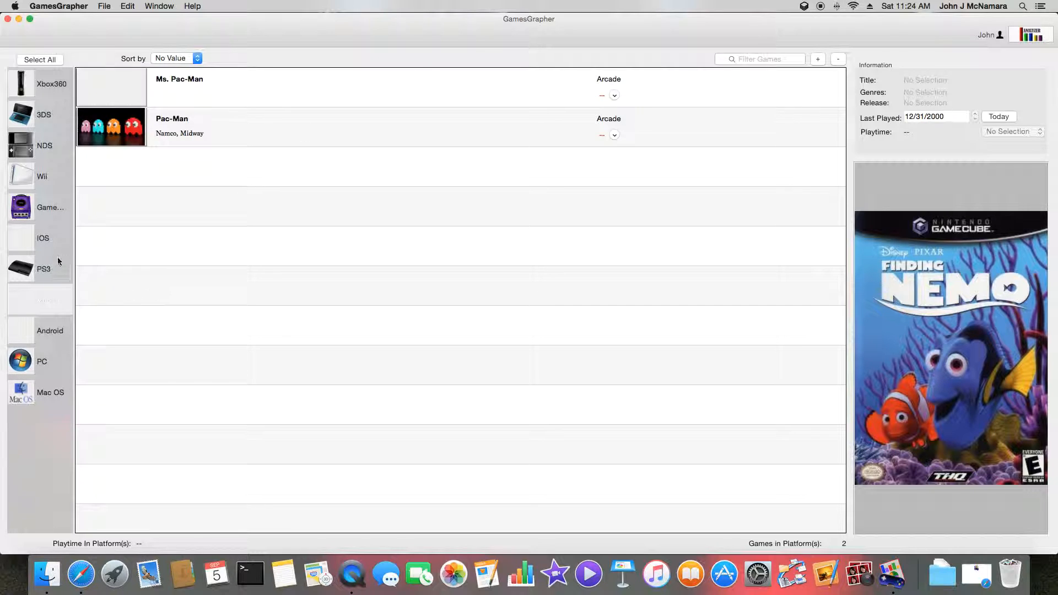
left_click(43, 179)
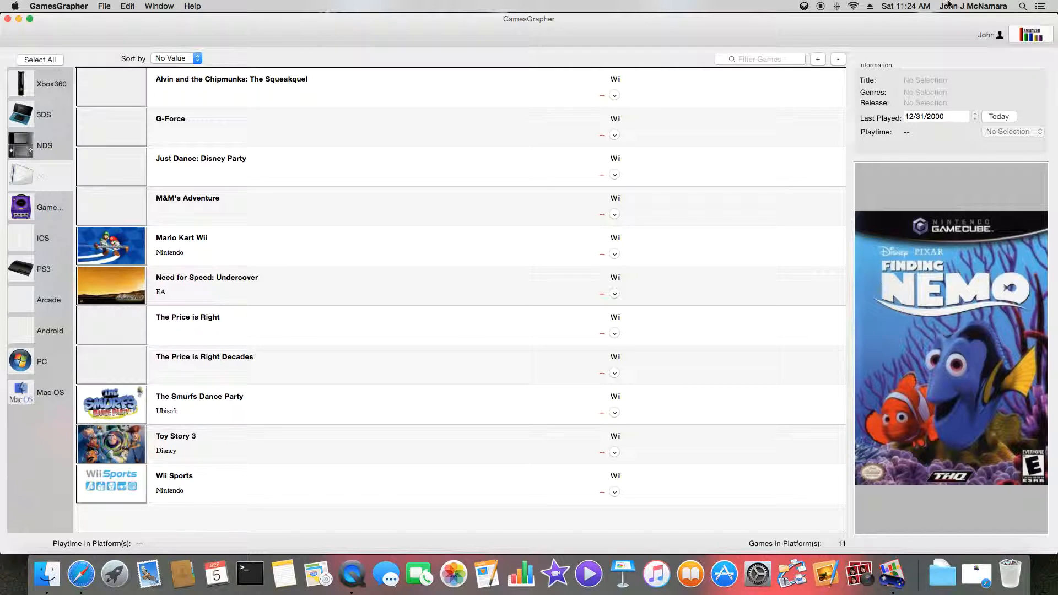
Step: Search for "namco museum" among the new games that can be added, and view the details of Namco Museum 64
left_click(818, 59)
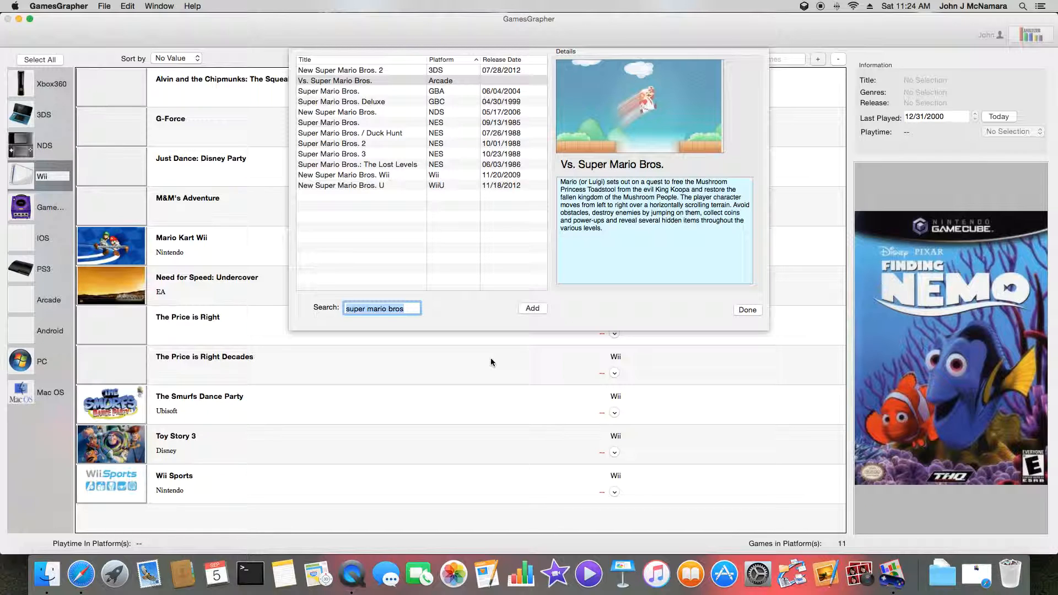
type("nam")
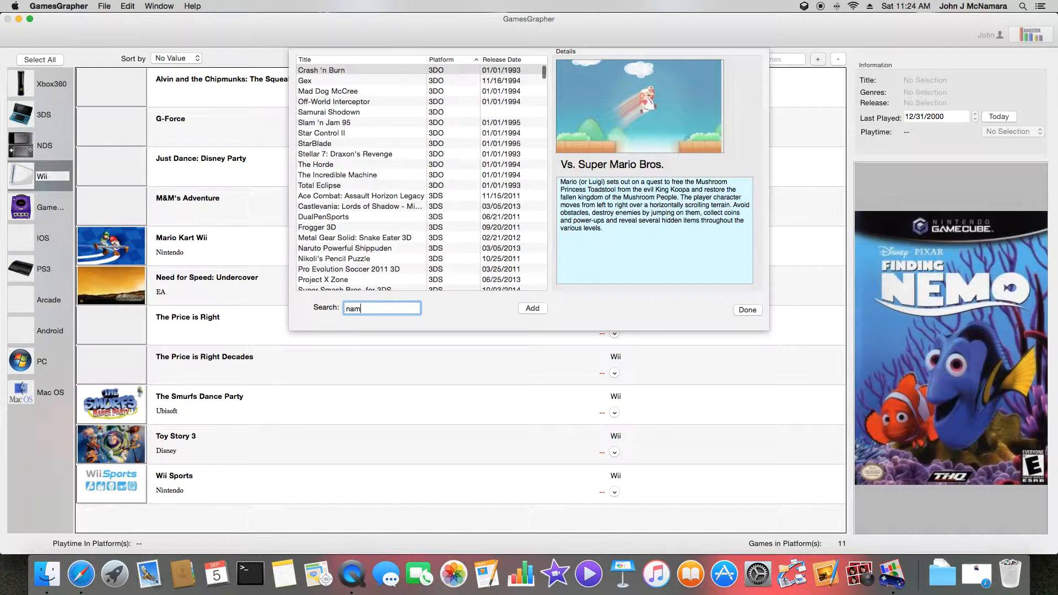
type("co museum")
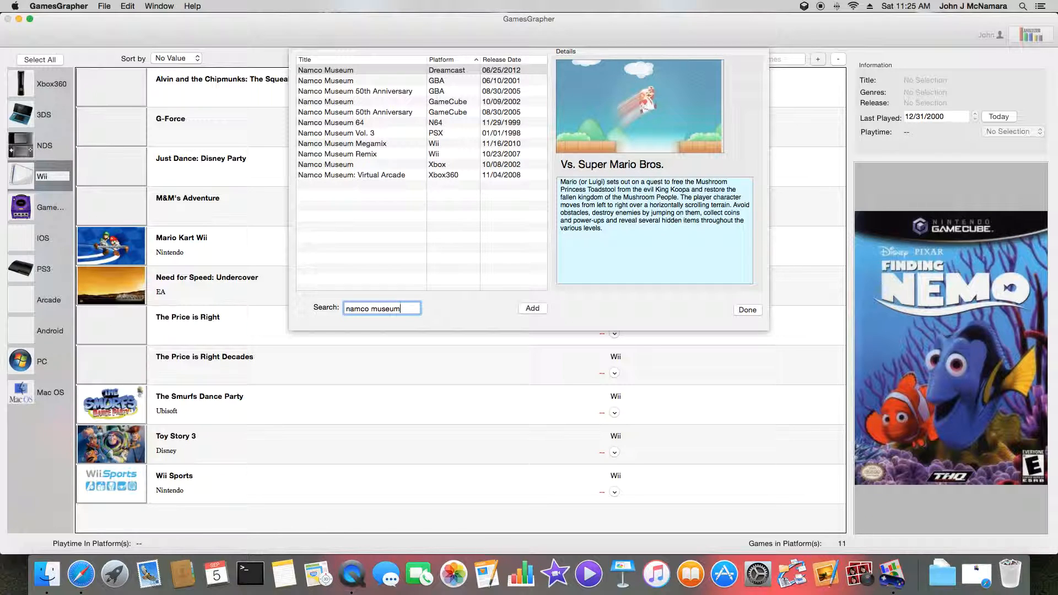
left_click(386, 122)
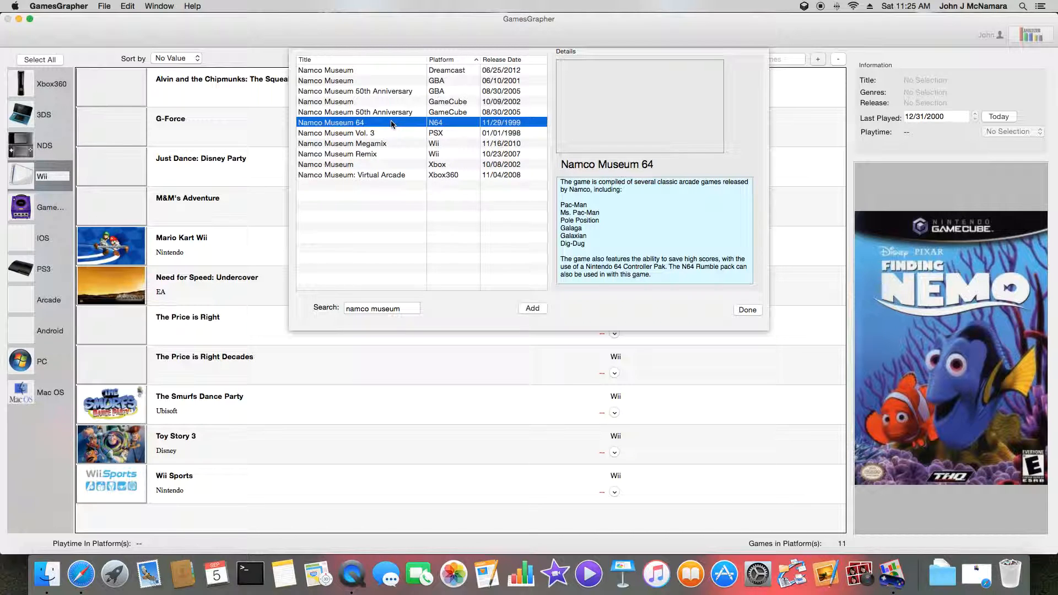
Step: Preview the results from Namco Museum 50th Anniversary for GameCube up to Namco Museum for Dreamcast, and close the add-games dialog
left_click(388, 112)
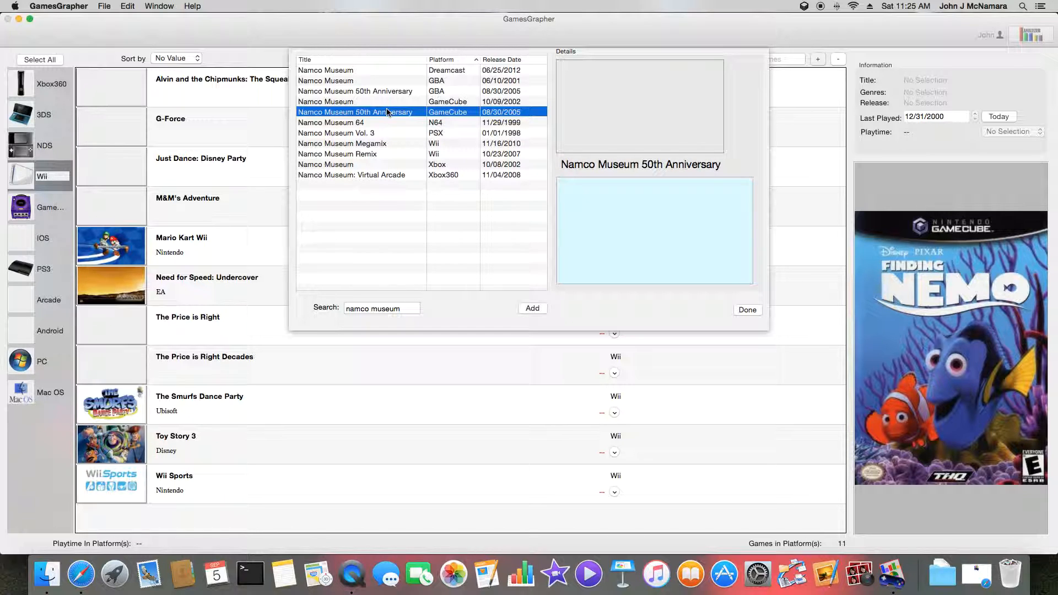
key("Up")
key("Up")
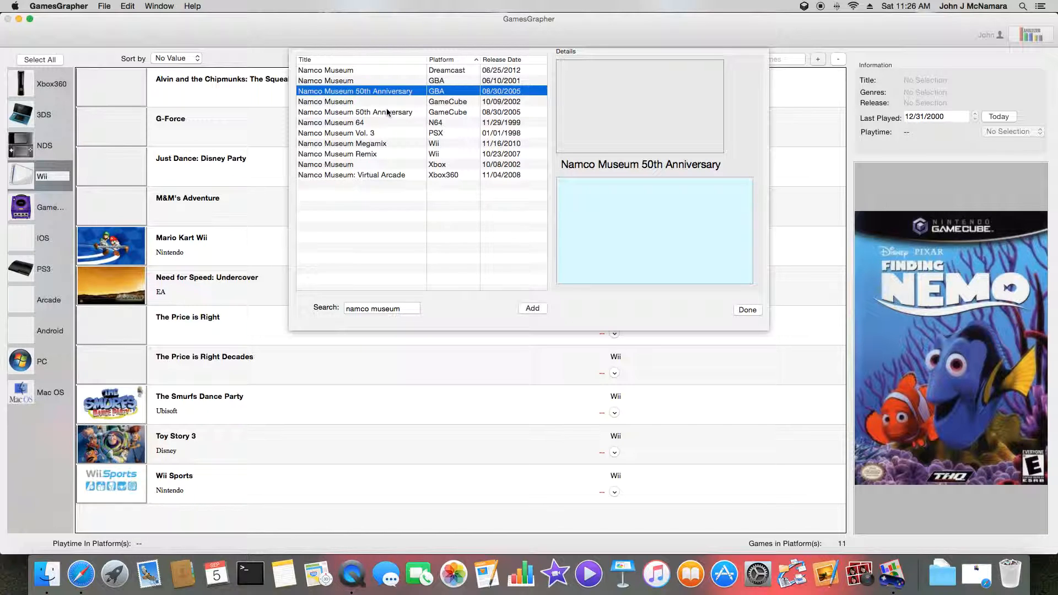
key("Up")
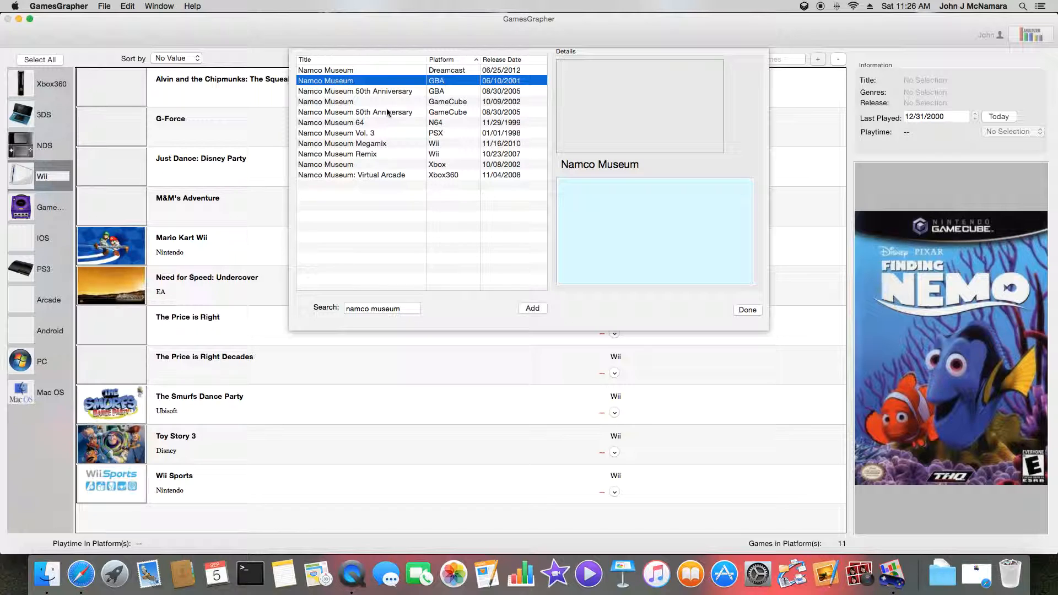
key("Up")
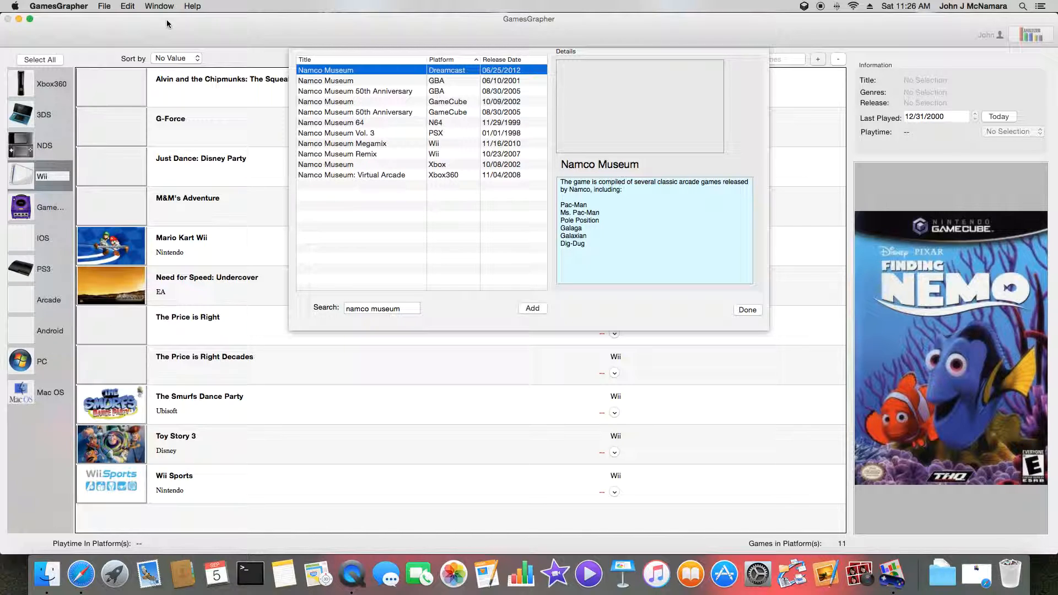
left_click(747, 310)
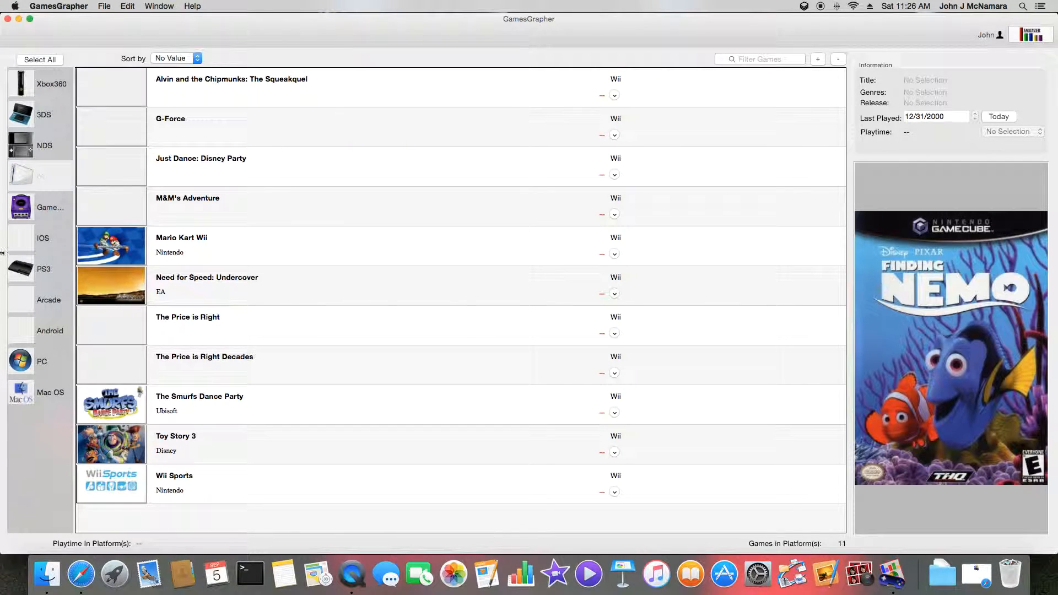
Step: Browse the IOS, GameCube, Mac OS, PC and Android game lists, selecting Bad Piggies among the IOS games
left_click(43, 239)
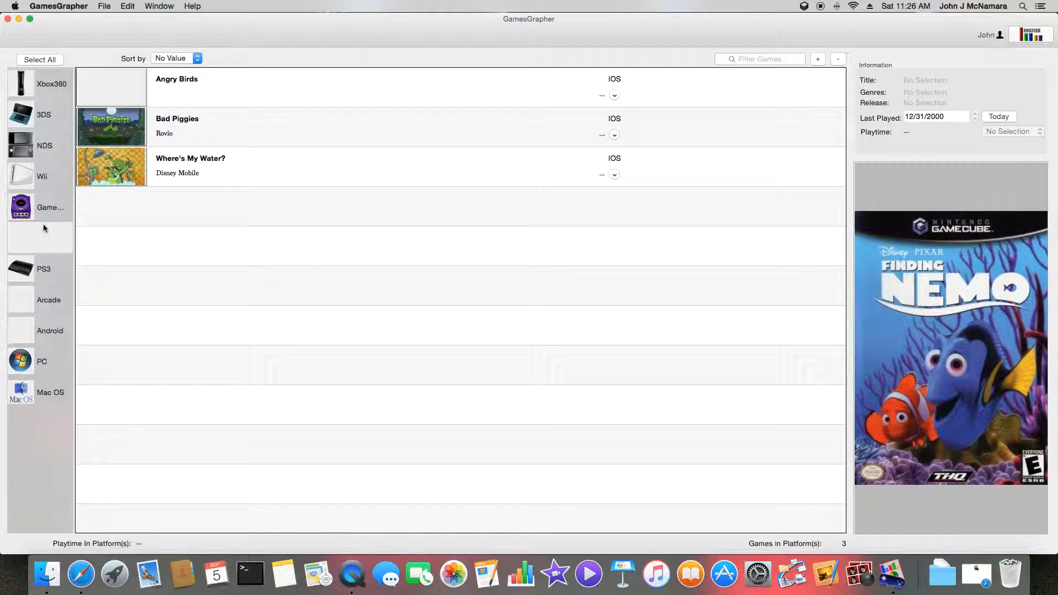
left_click(172, 114)
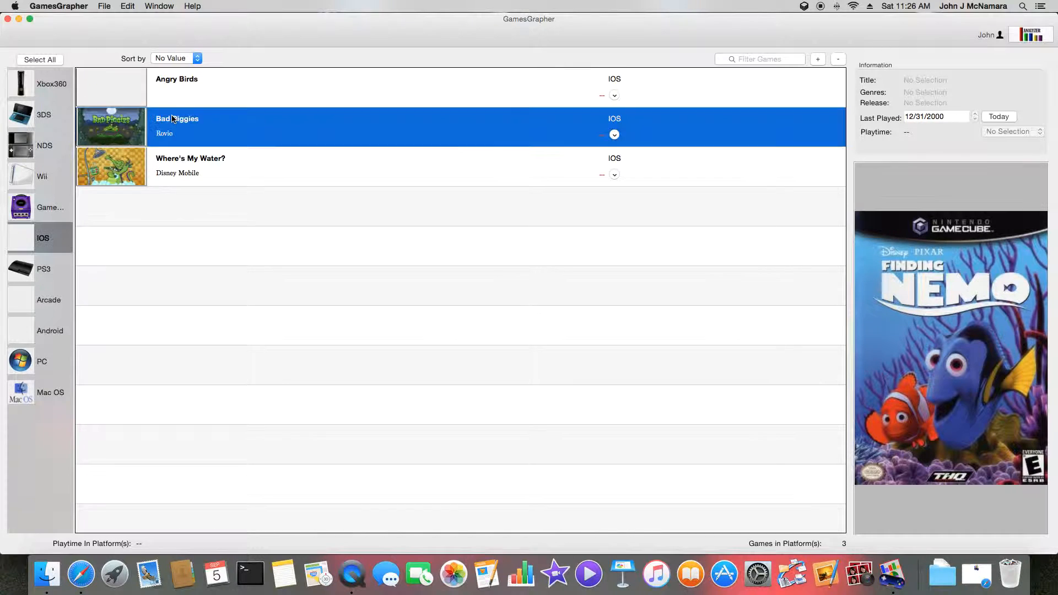
left_click(50, 208)
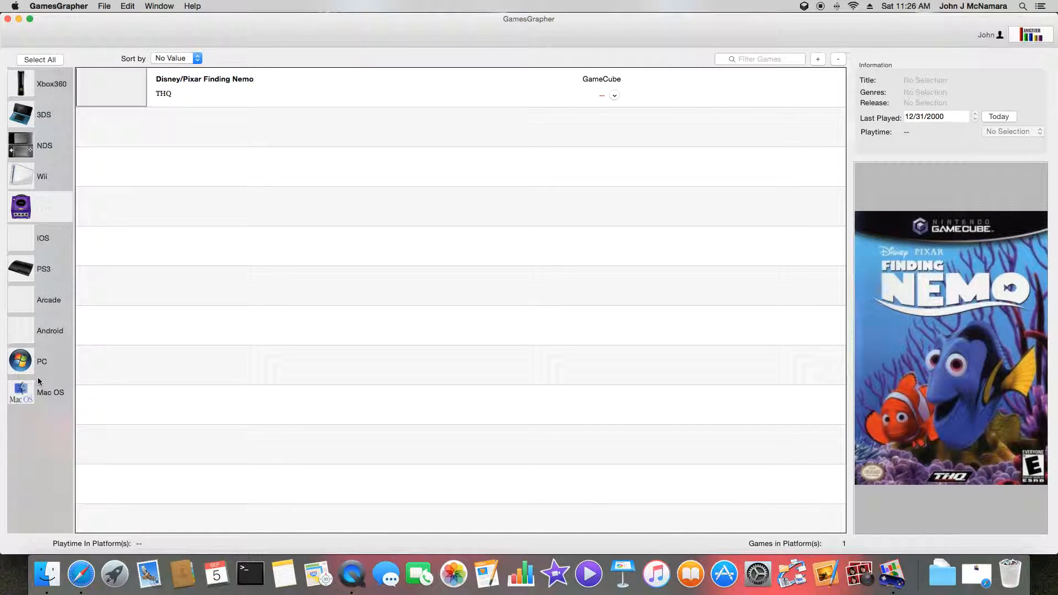
left_click(42, 397)
left_click(51, 365)
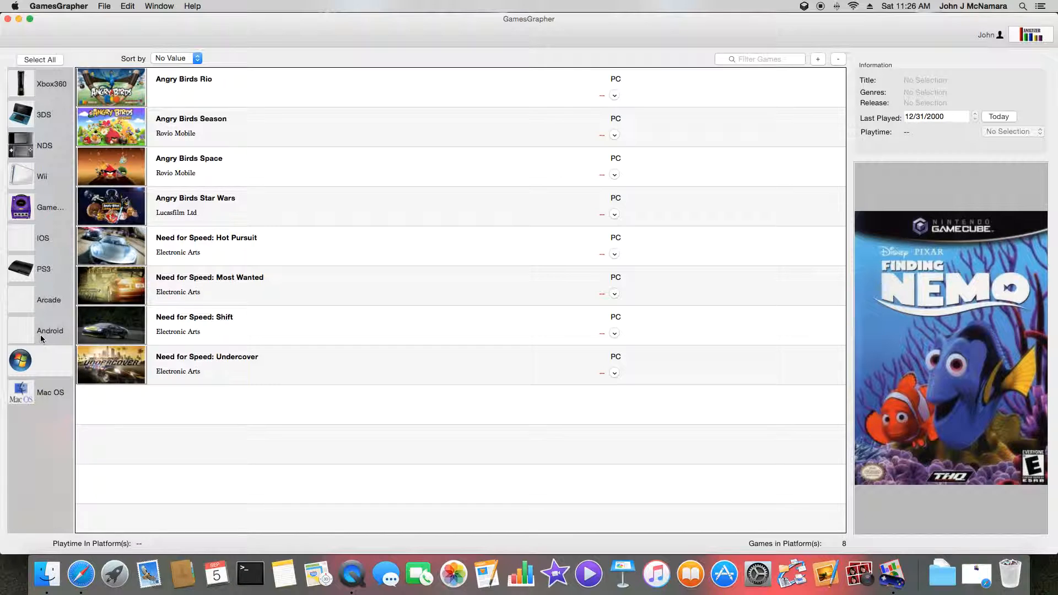
left_click(41, 338)
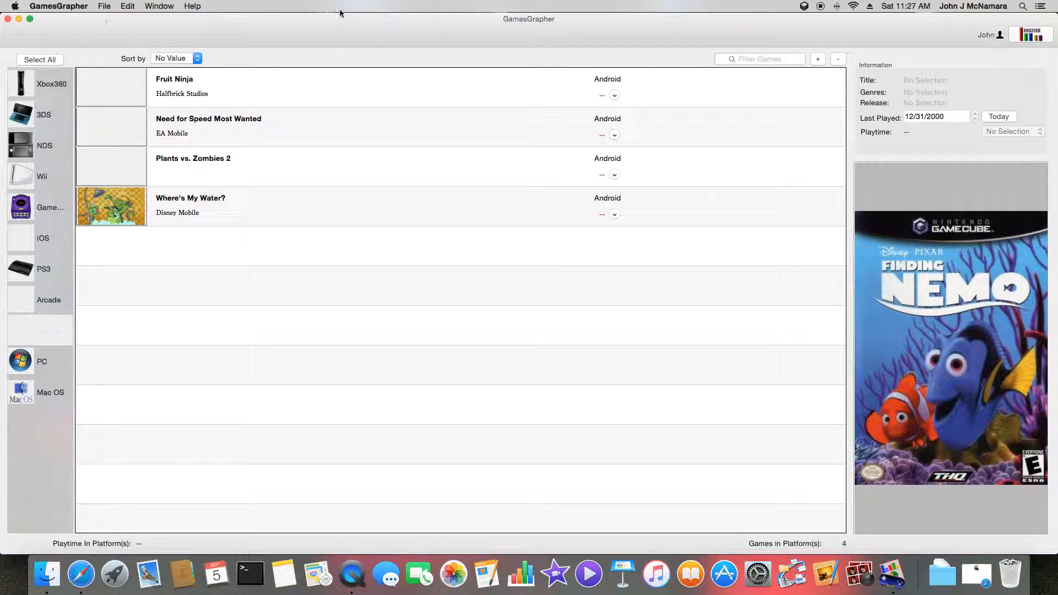
Step: Search the new games for "xbox on", add Diablo III for Microsoft Xbox One to the collection, and close the add-games dialog
left_click(818, 59)
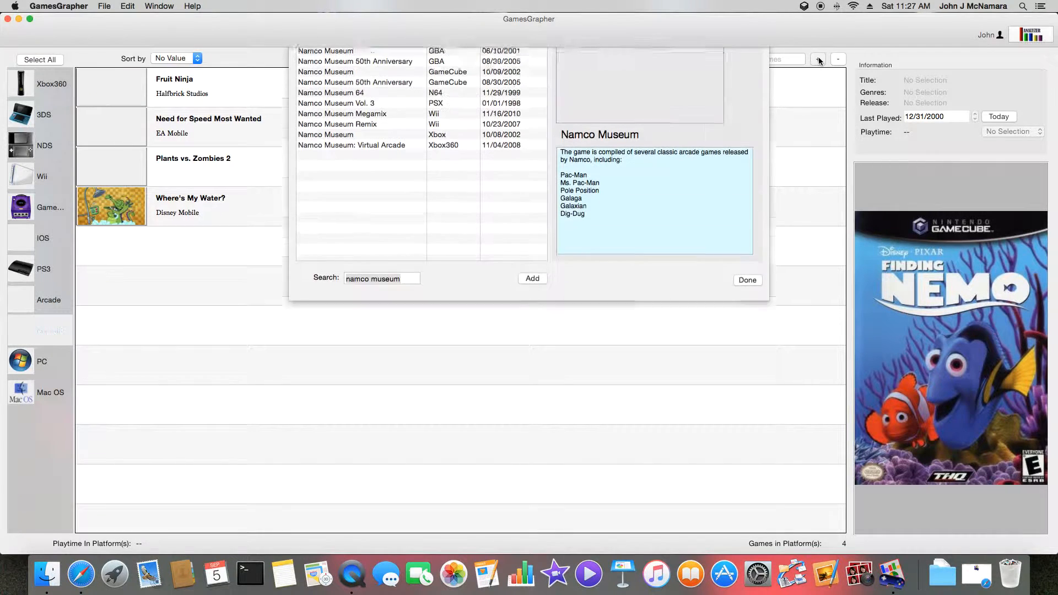
type("xbox on")
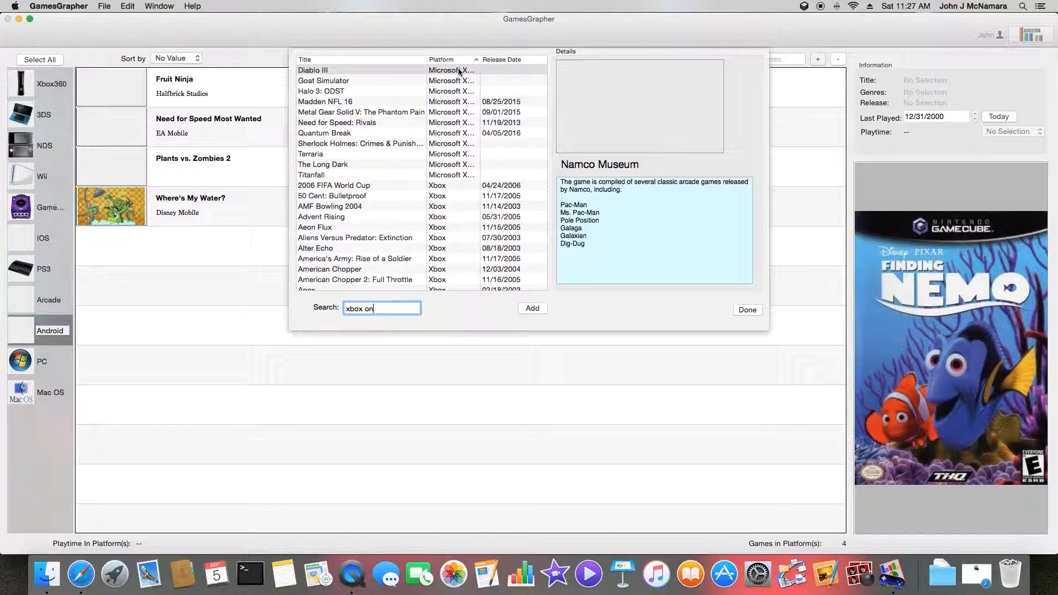
left_click(460, 70)
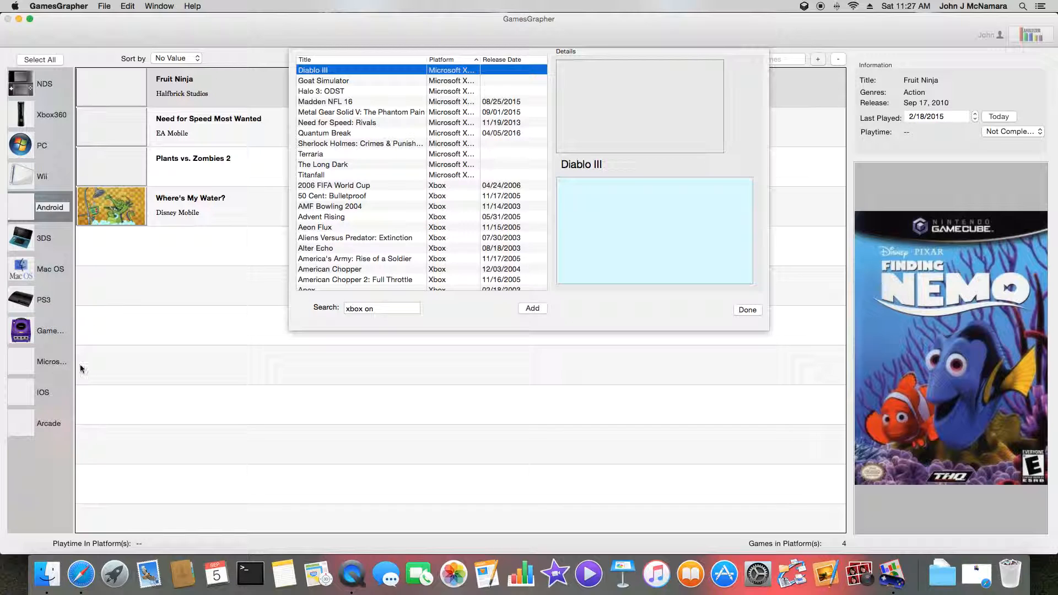
left_click(747, 310)
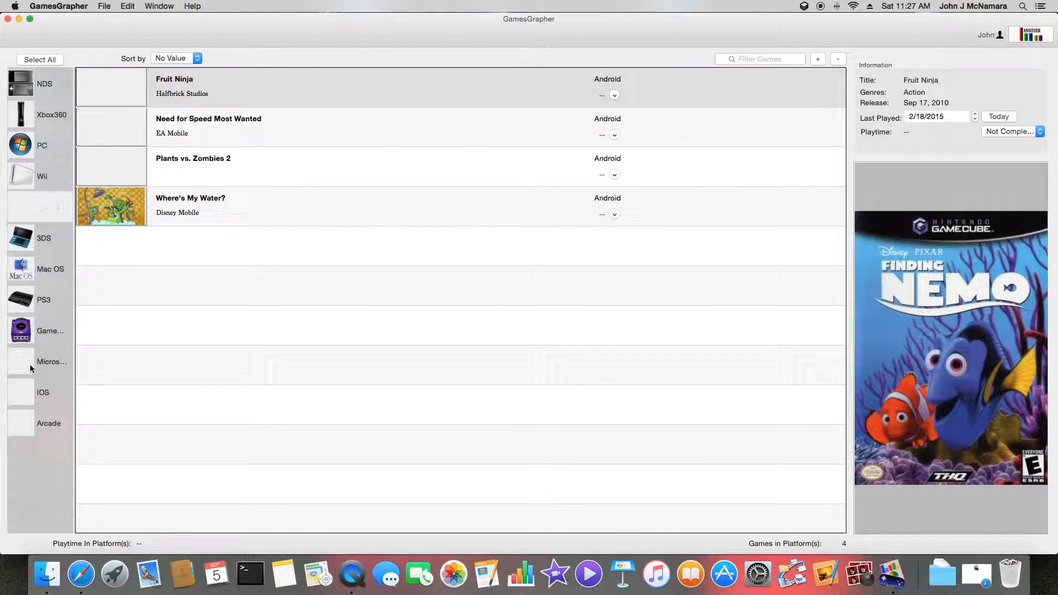
Step: View Diablo III's details and completion times in the Microsoft Xbox One list, and remove the game from the collection
left_click(47, 363)
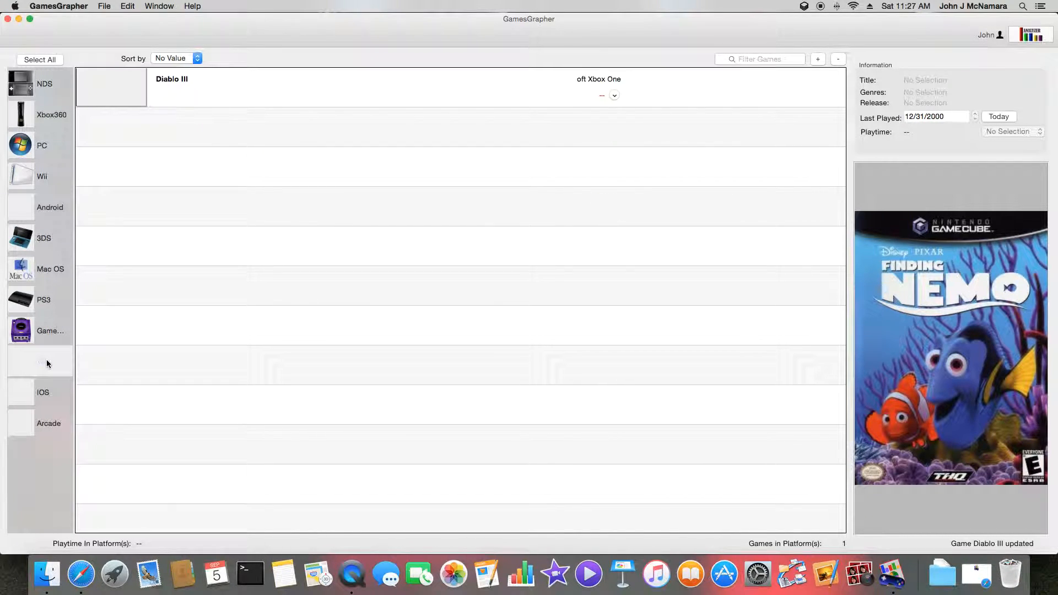
left_click(251, 82)
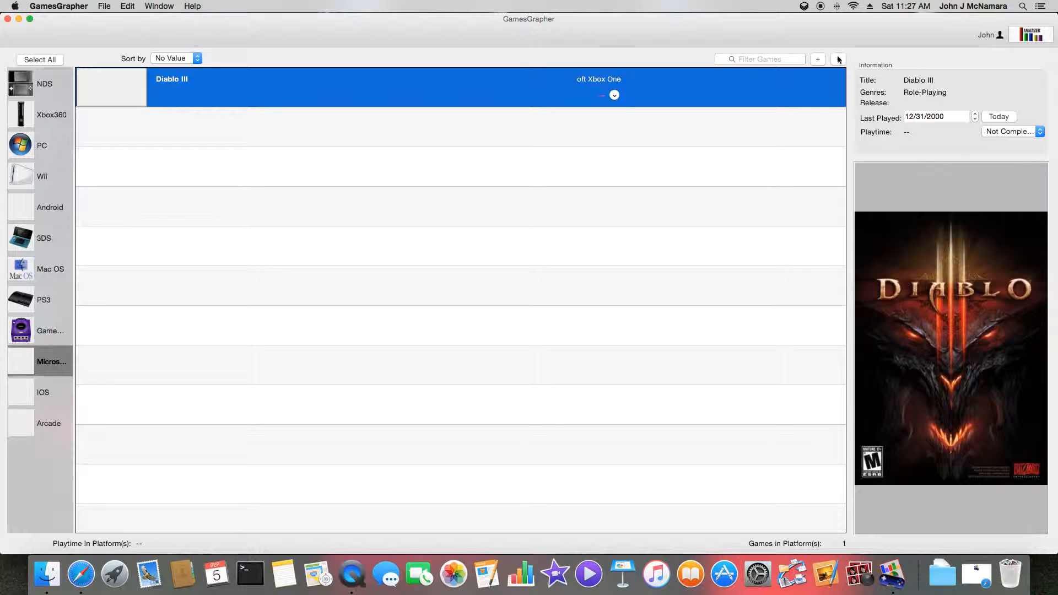
left_click(615, 95)
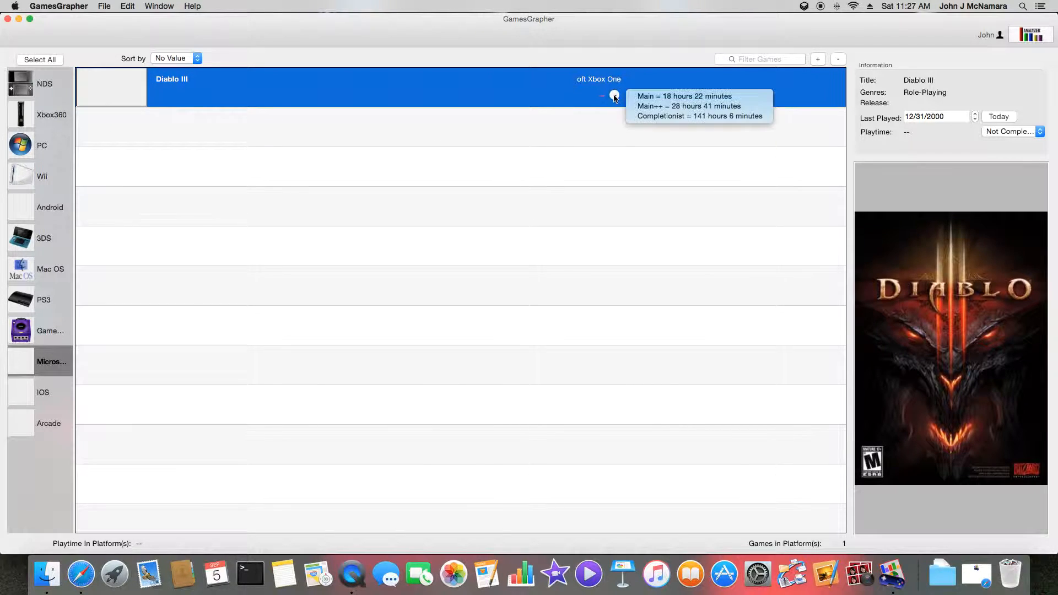
left_click(614, 95)
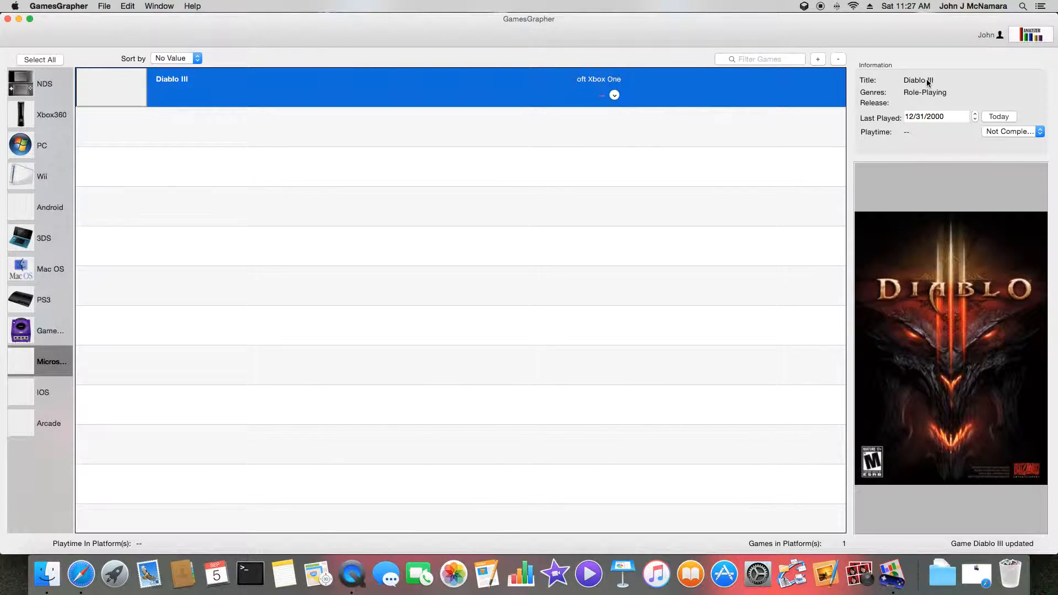
left_click(837, 59)
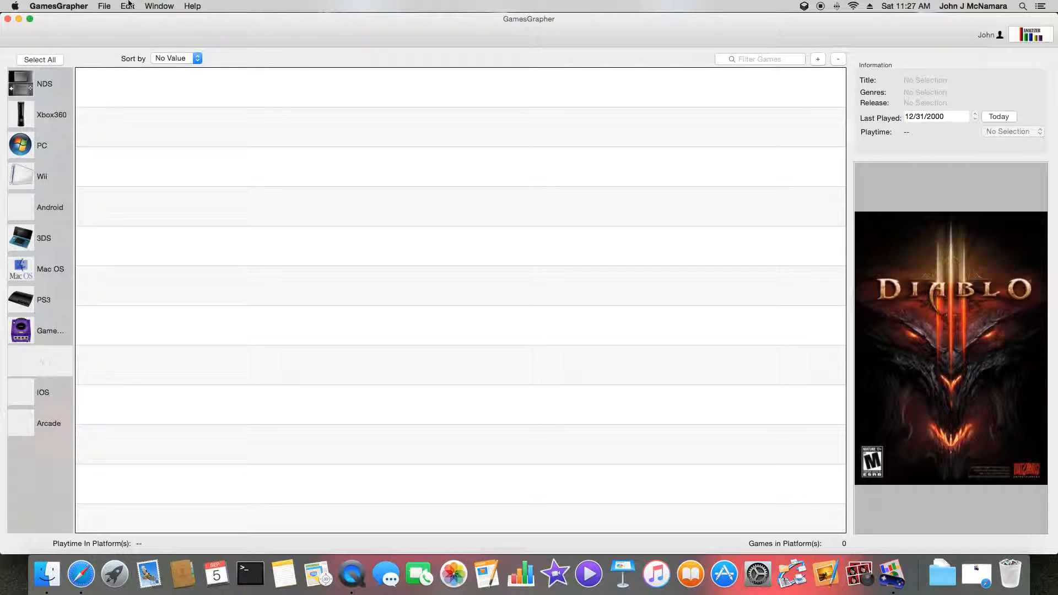
Step: Review the file commands and the user profile settings, and recheck the Microsoft Xbox One game list
left_click(105, 6)
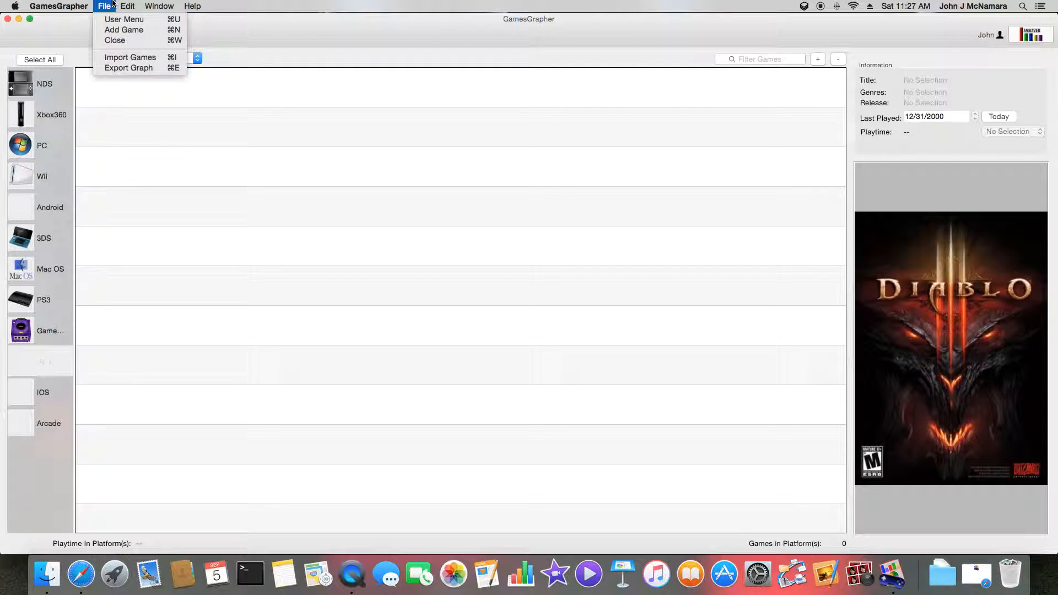
left_click(248, 364)
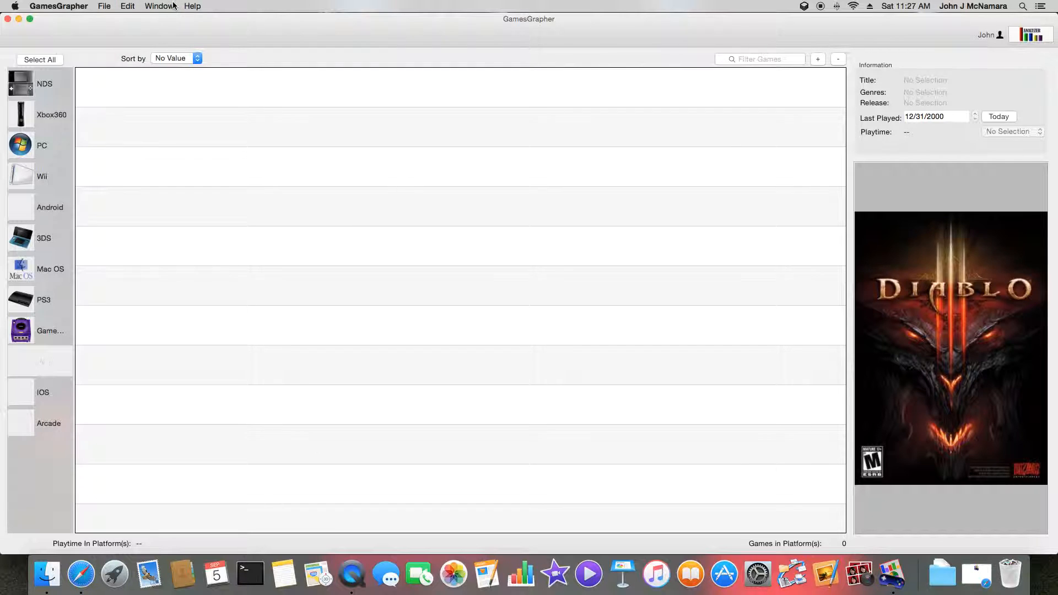
left_click(989, 38)
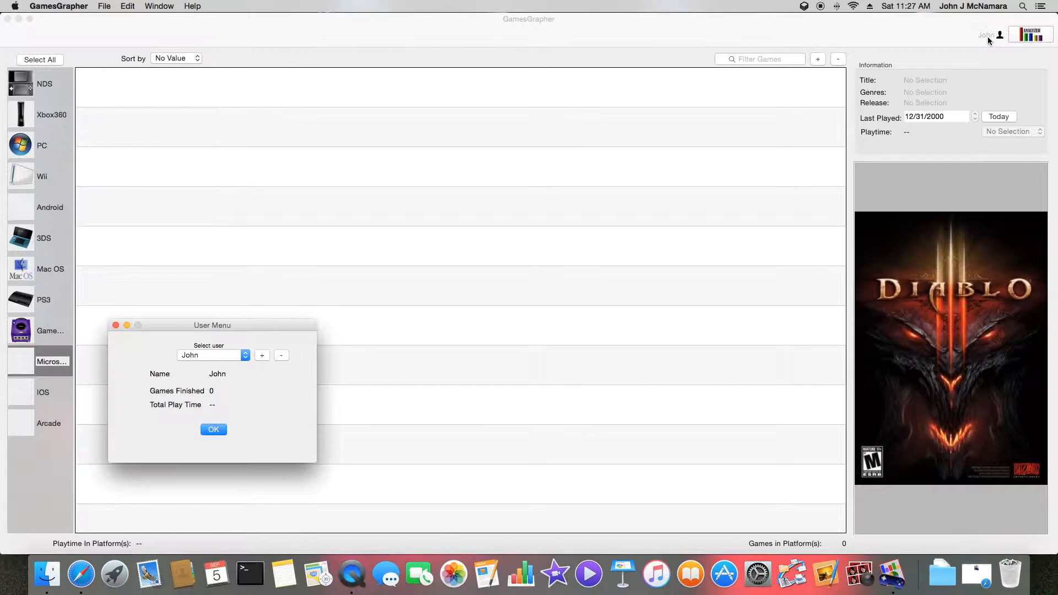
left_click(229, 358)
left_click(213, 429)
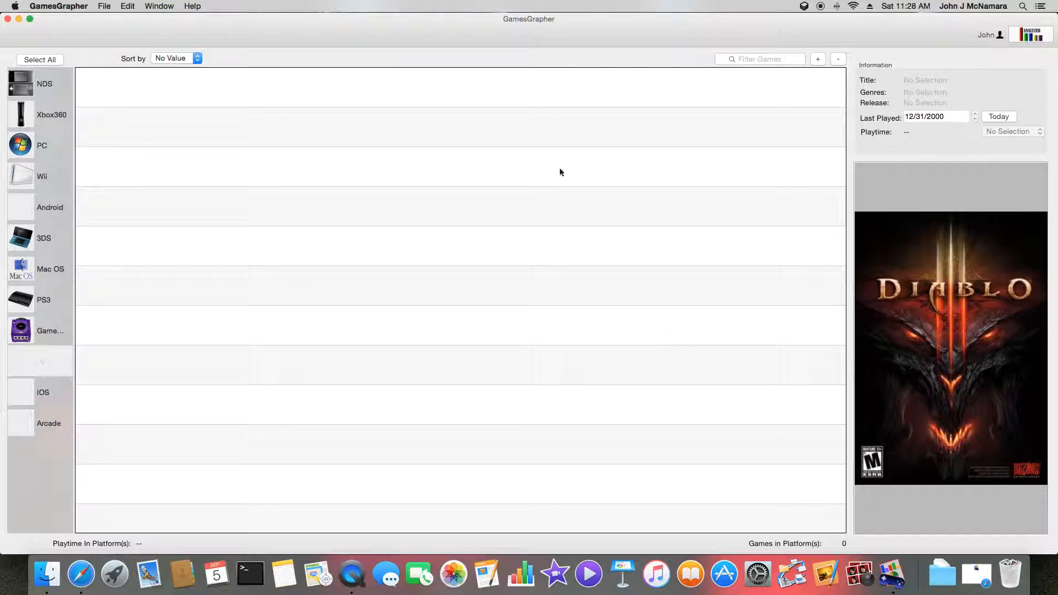
left_click(54, 150)
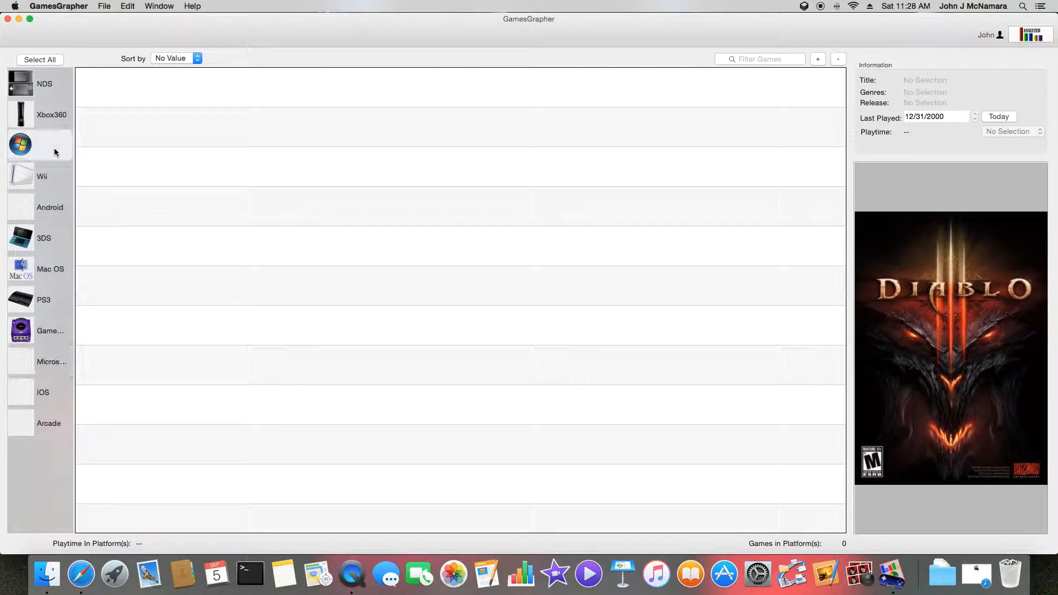
left_click(50, 369)
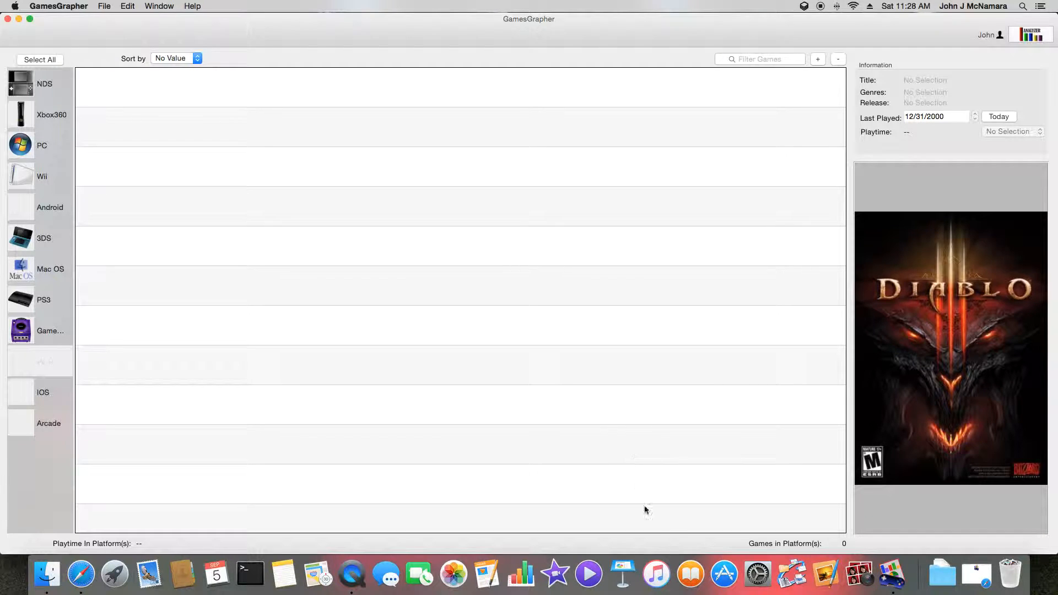
Step: Switch to the App Store and search it for "gamegrapher"
left_click(712, 579)
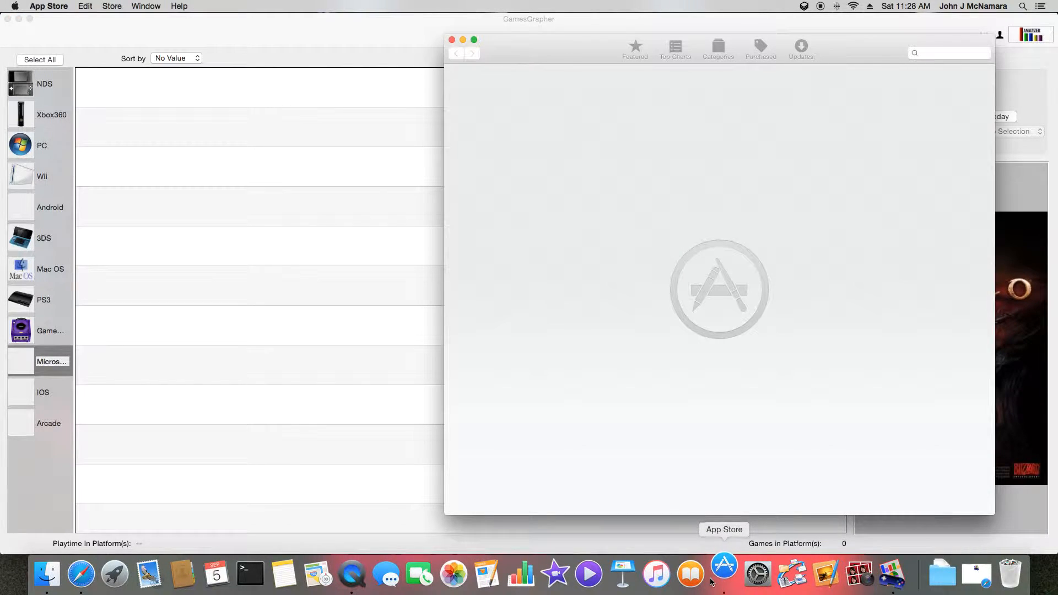
left_click(929, 51)
type("gamr")
key("BackSpace")
type("e")
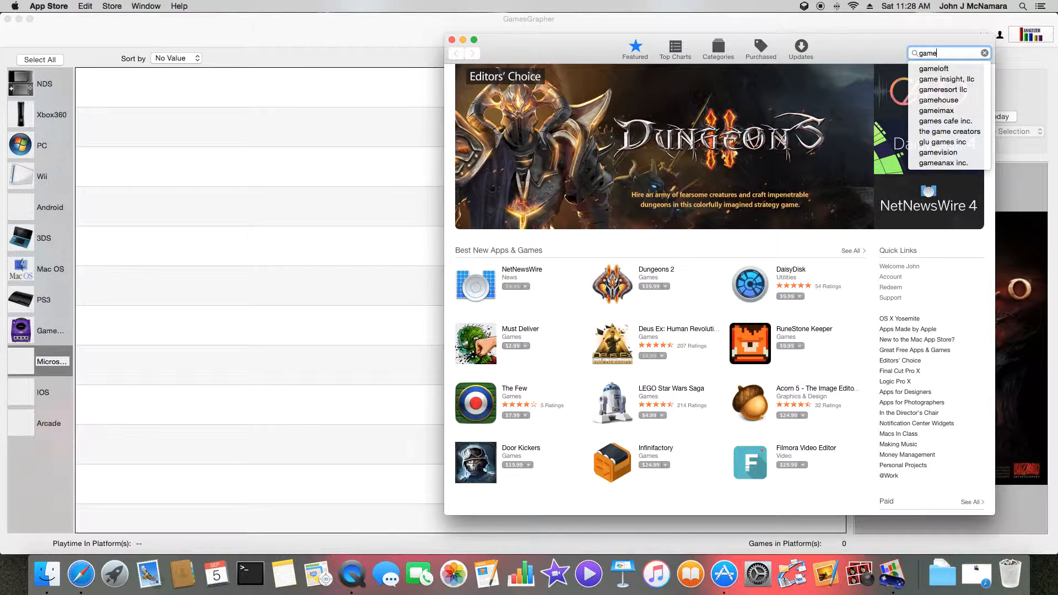
type("grap")
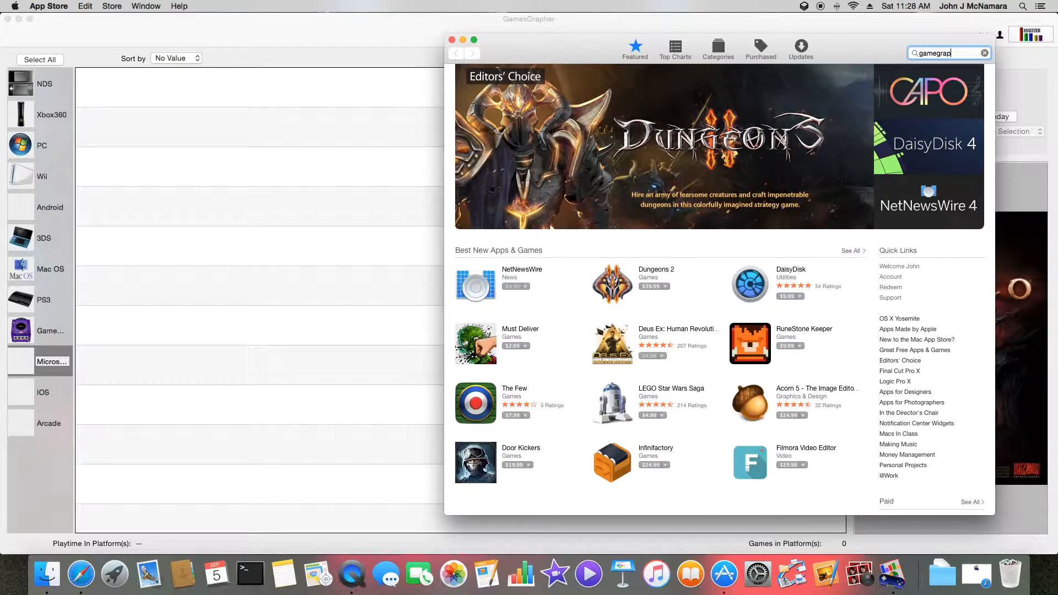
type("her")
key("Return")
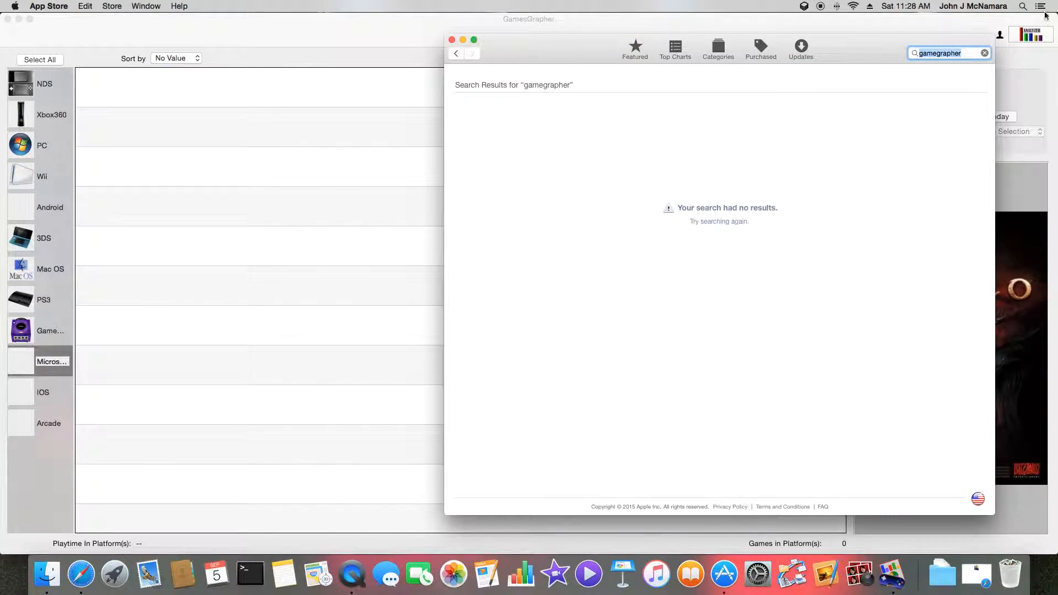
Step: Correct the App Store search to "gamesgrapher", view the Games Grapher result, and minimize the store window
left_click(931, 53)
type("s")
key("Return")
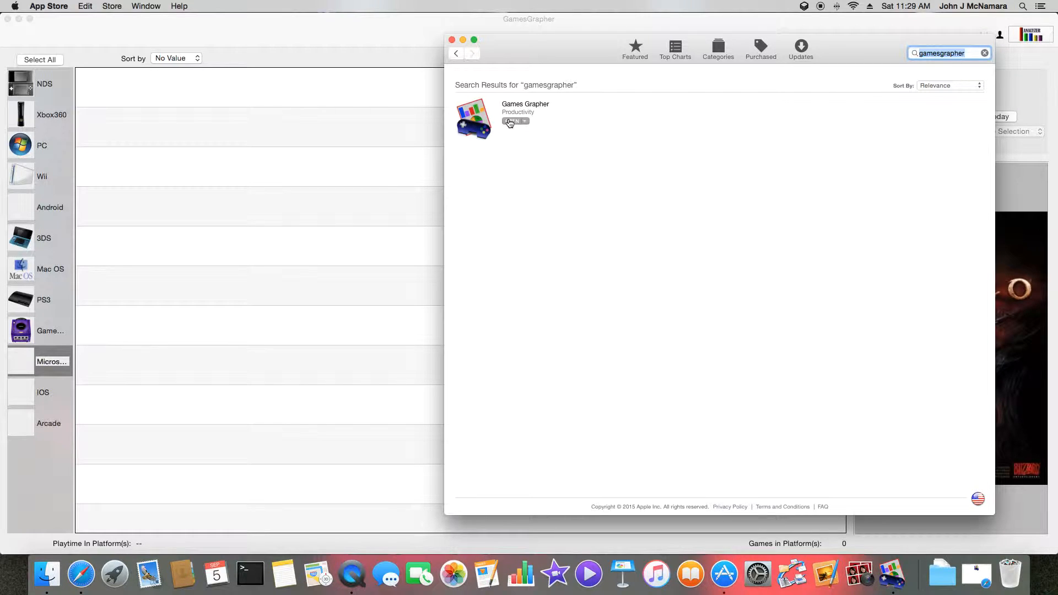
left_click(463, 40)
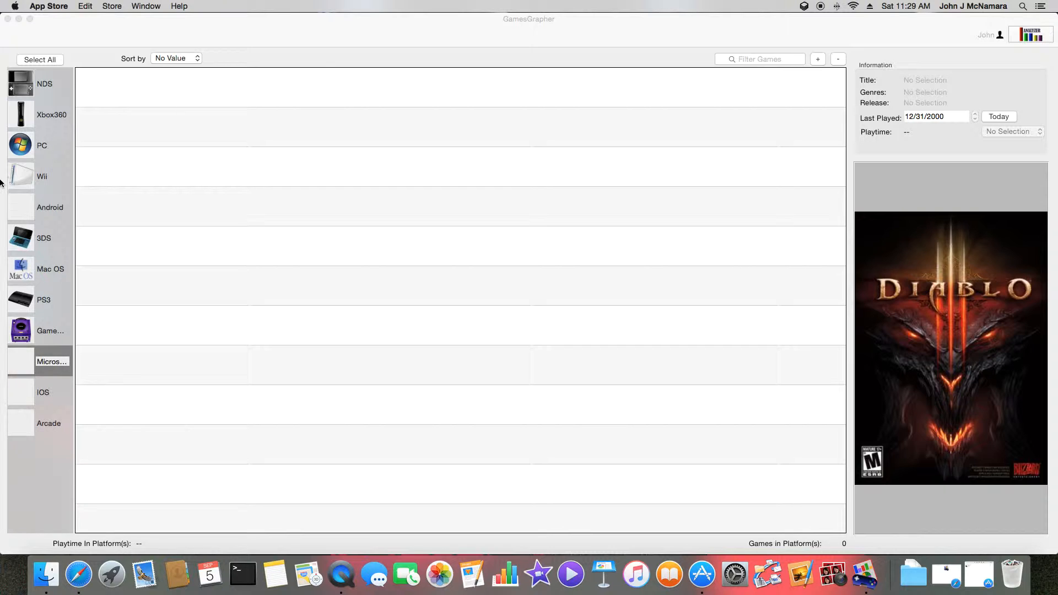
Step: Return to GamesGrapher, browse its platform lists including Android and Mac OS, and close its window
left_click(61, 114)
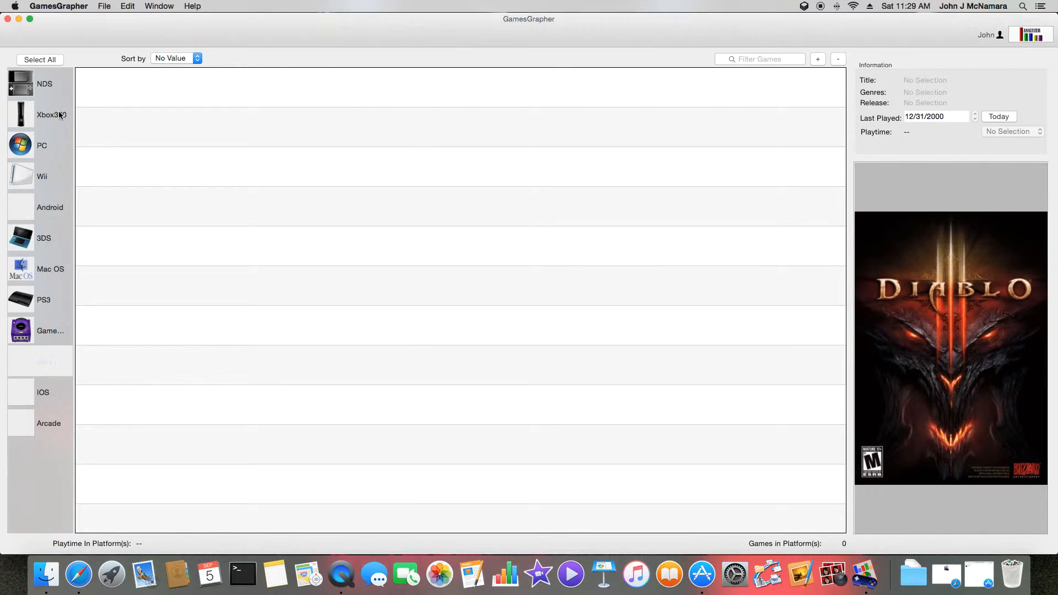
left_click(55, 165)
left_click(54, 215)
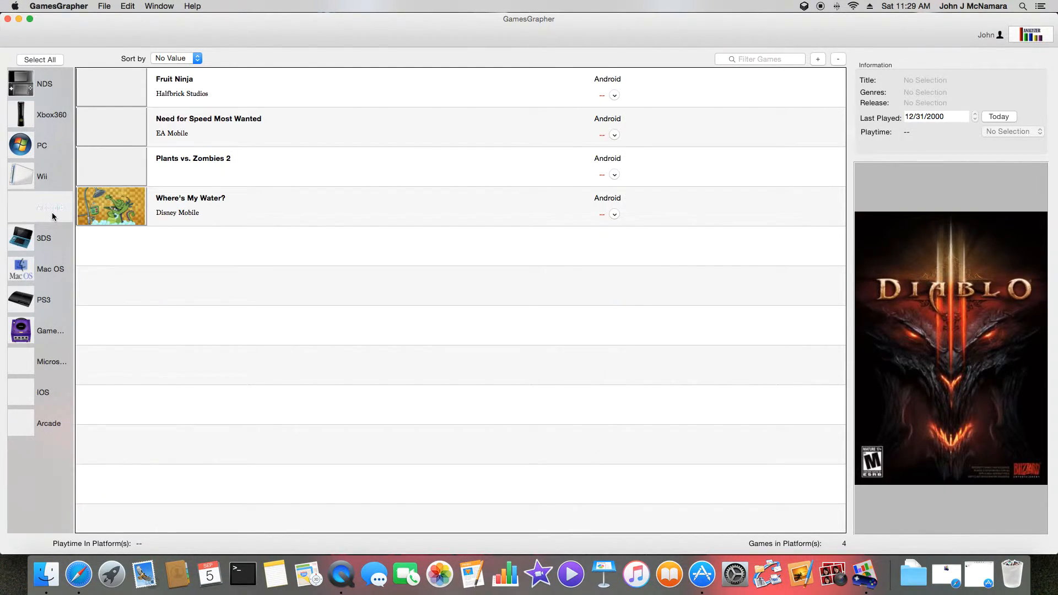
left_click(54, 263)
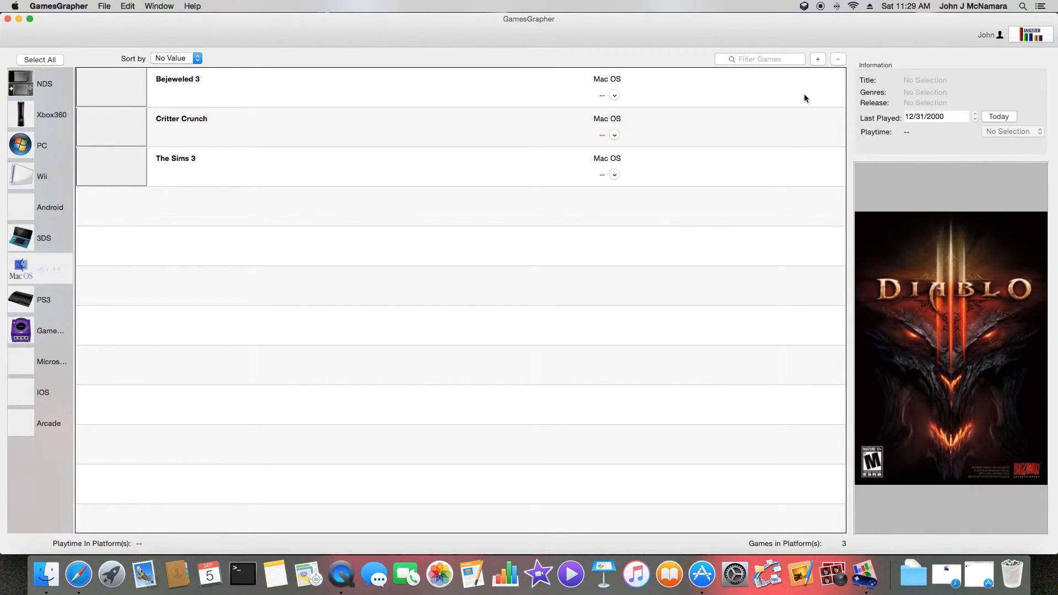
left_click(8, 19)
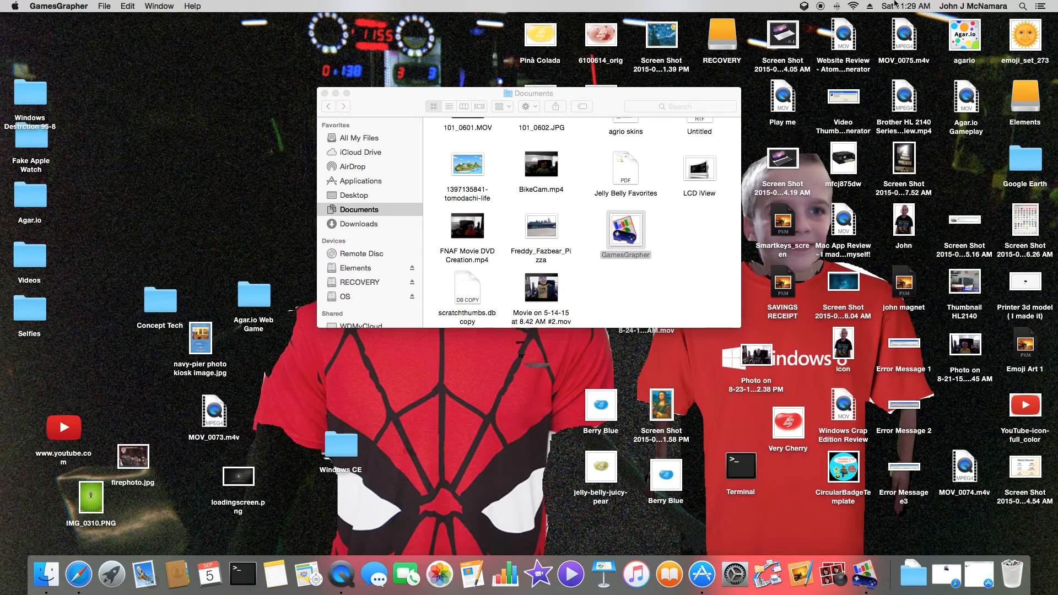